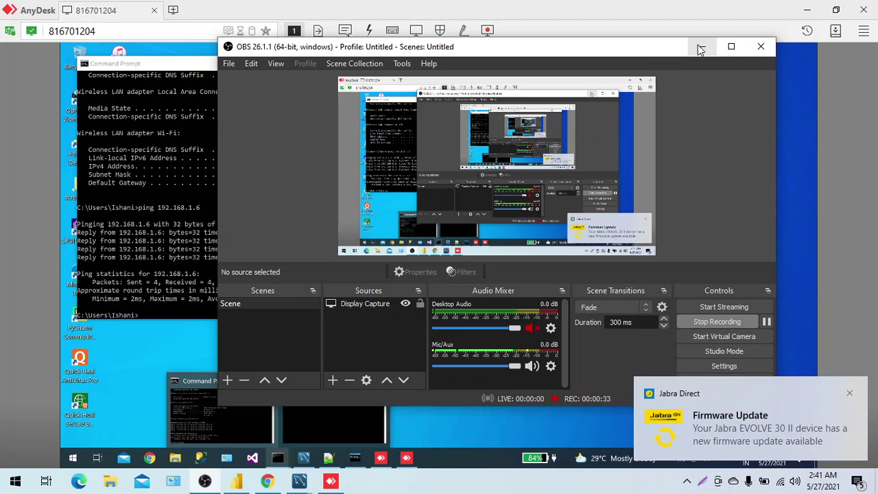
Dismiss both Jabra update notifications and minimize OBS Studio to reveal the remote desktop
{"action": "left_click", "coordinate": [850, 394]}
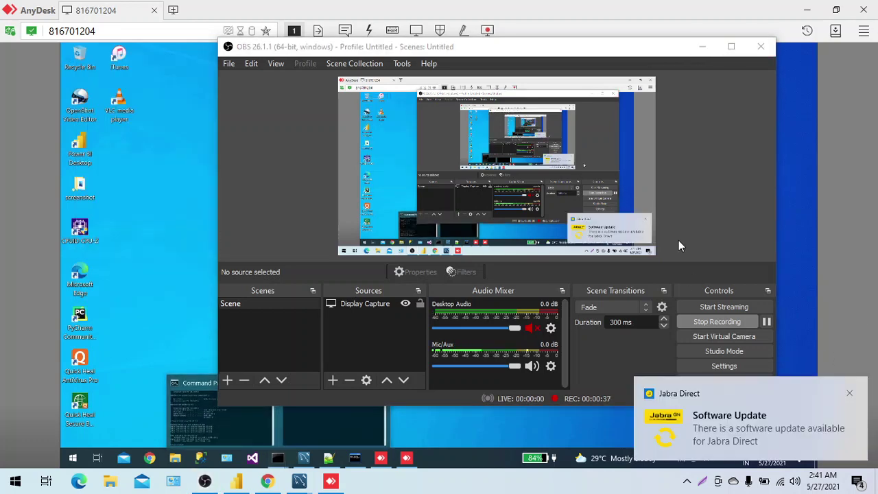
{"action": "left_click", "coordinate": [849, 394]}
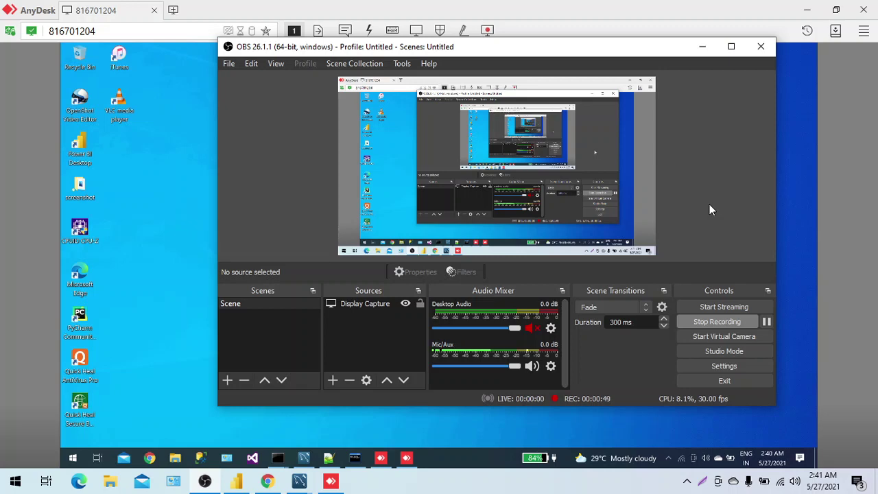
{"action": "left_click", "coordinate": [697, 49]}
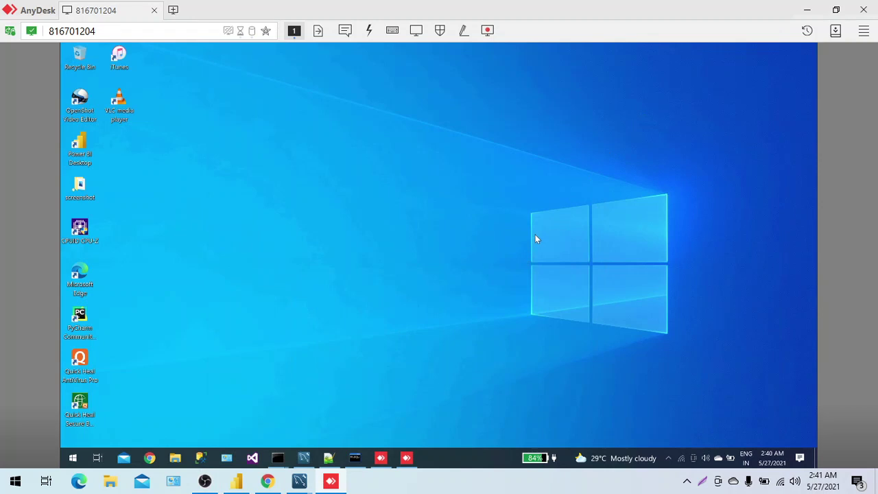
{"action": "left_click", "coordinate": [835, 10]}
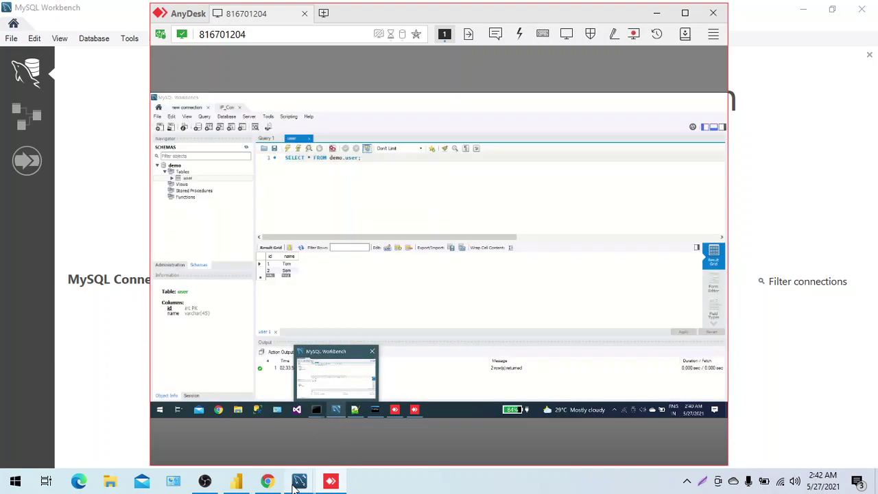
{"action": "mouse_move", "coordinate": [299, 484]}
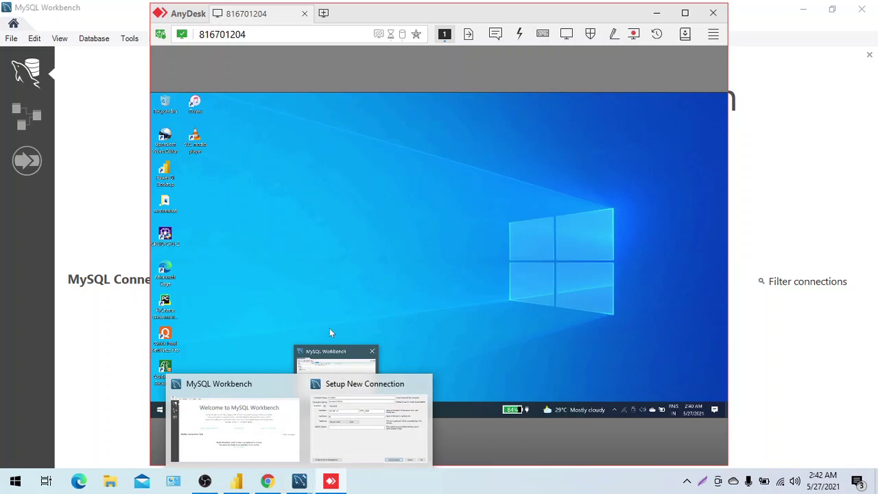
{"action": "left_click", "coordinate": [685, 13]}
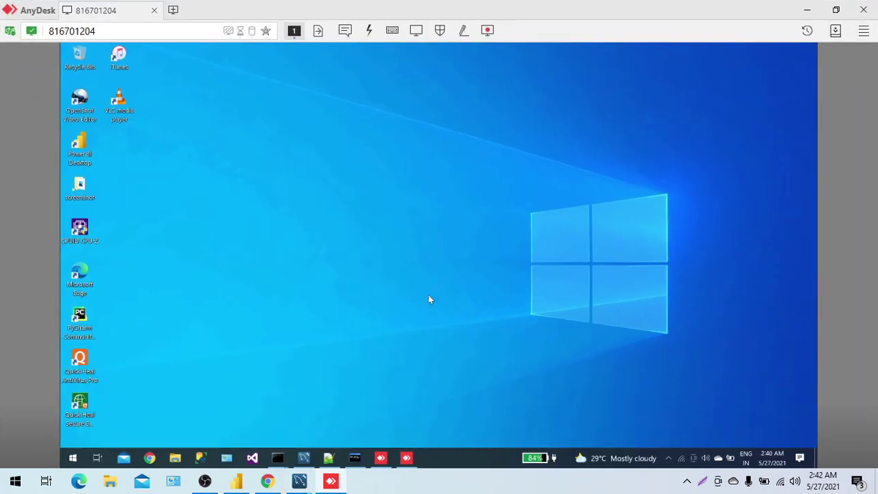
{"action": "mouse_move", "coordinate": [278, 458]}
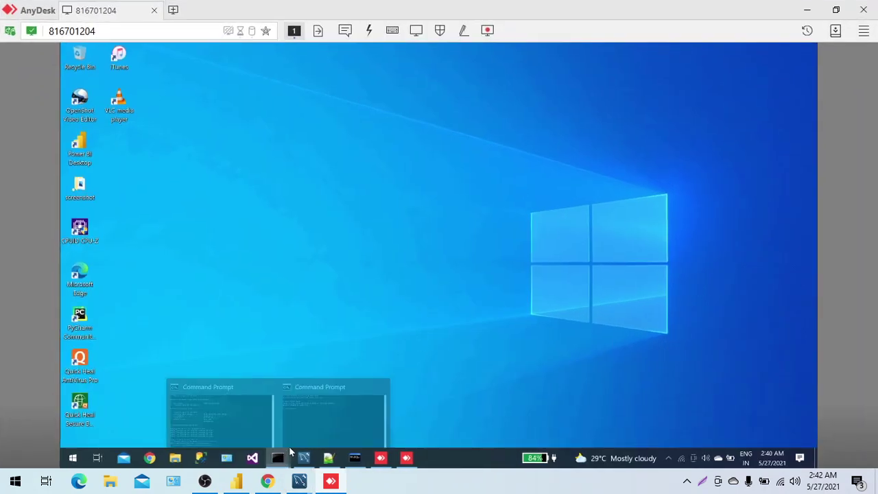
Run ipconfig in the second Command Prompt to show IPv4 192.168.1.5, then minimize it
{"action": "left_click", "coordinate": [295, 426]}
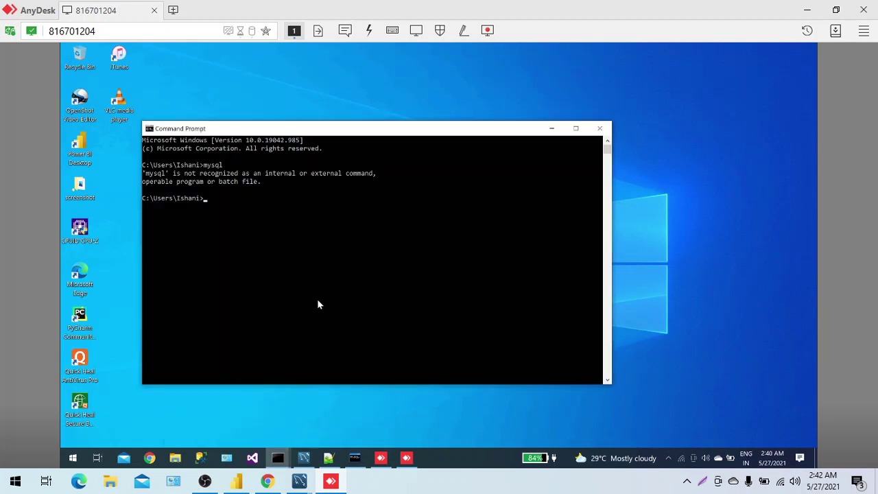
{"action": "type", "text": "ipconfig"}
{"action": "key", "text": "Return"}
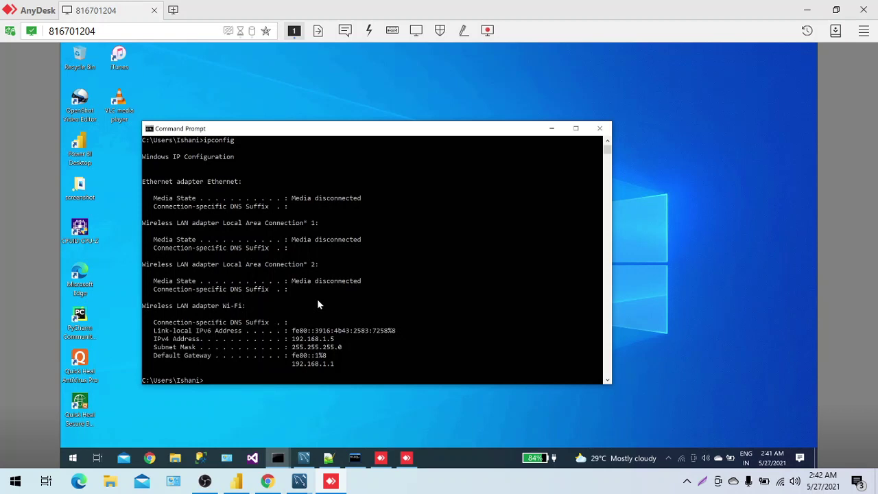
{"action": "left_click", "coordinate": [552, 130]}
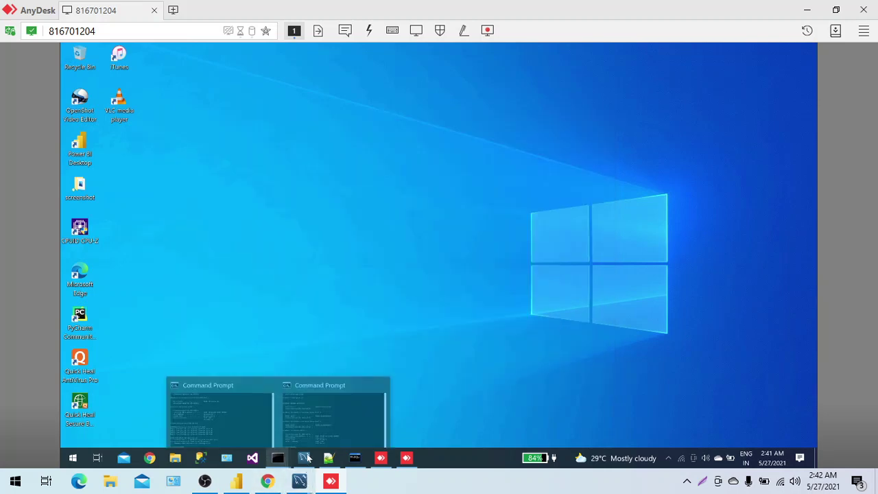
Close the old connection tabs and reconnect to IP_Con with the account password
{"action": "left_click", "coordinate": [304, 457]}
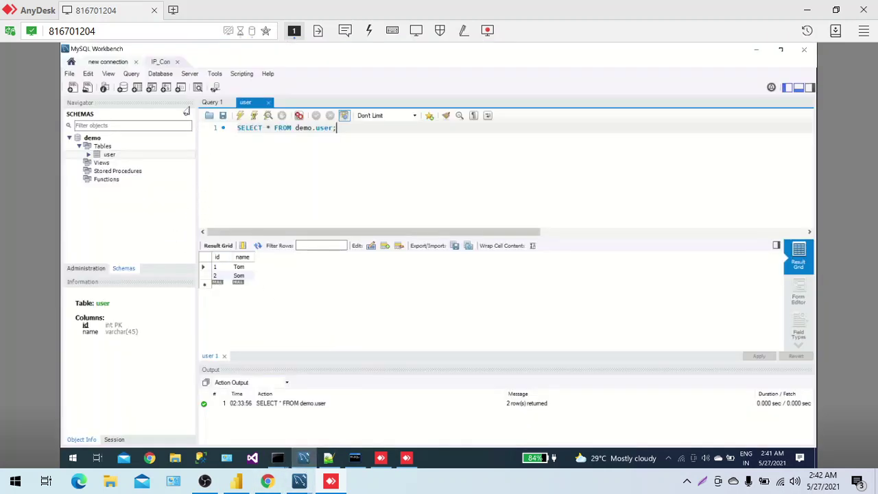
{"action": "left_click", "coordinate": [177, 62]}
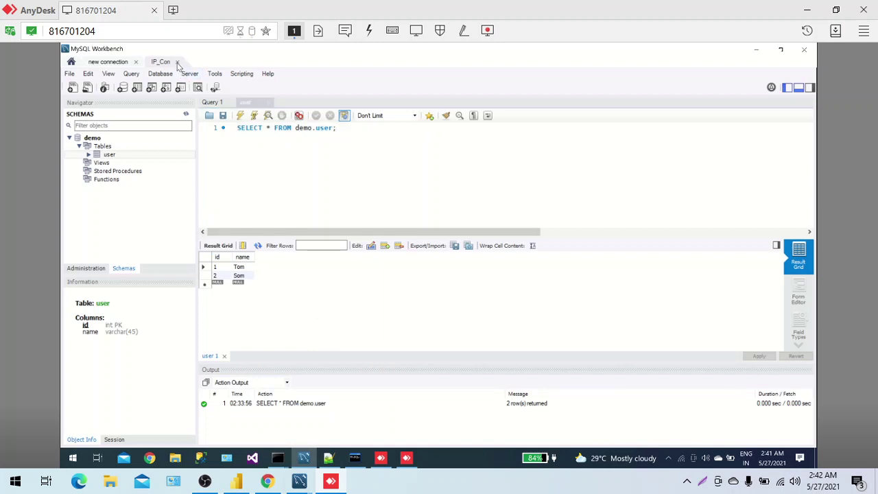
{"action": "left_click", "coordinate": [135, 61]}
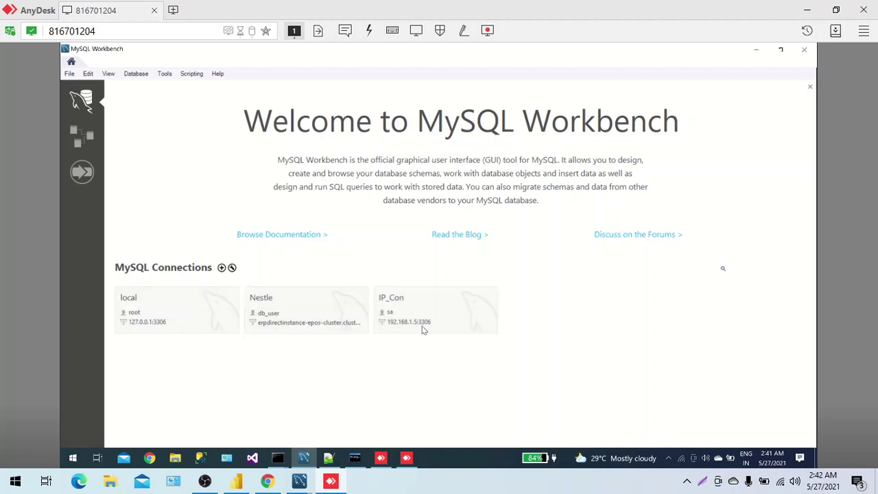
{"action": "left_click_drag", "start_coordinate": [423, 330], "coordinate": [379, 393]}
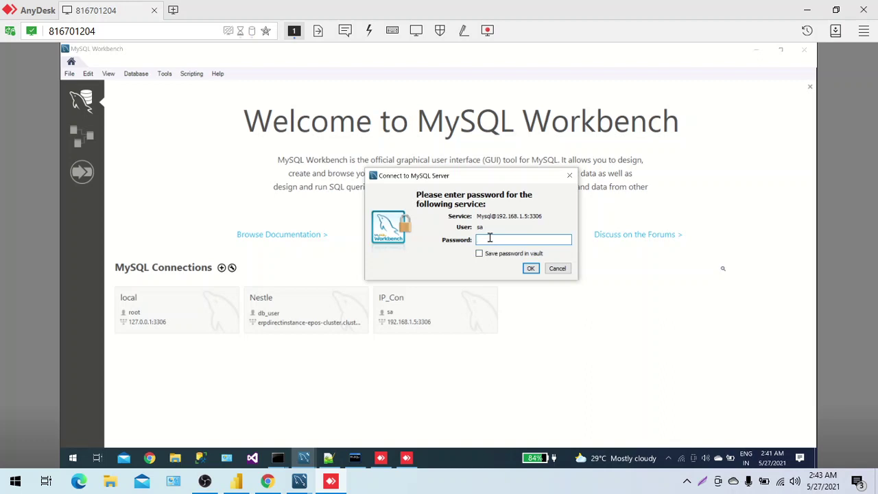
{"action": "type", "text": "********"}
{"action": "left_click", "coordinate": [531, 268]}
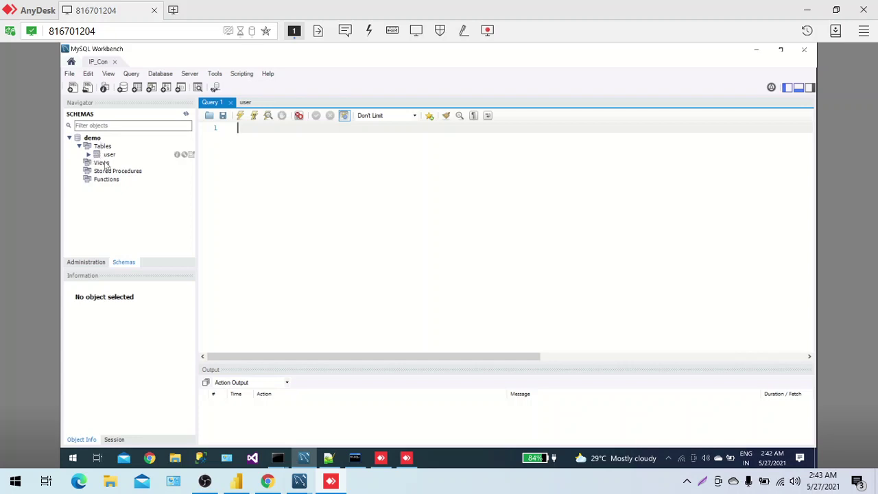
Run Select Rows - Limit 1000 on demo's user table to list its two rows, then switch to Power BI
{"action": "right_click", "coordinate": [110, 156]}
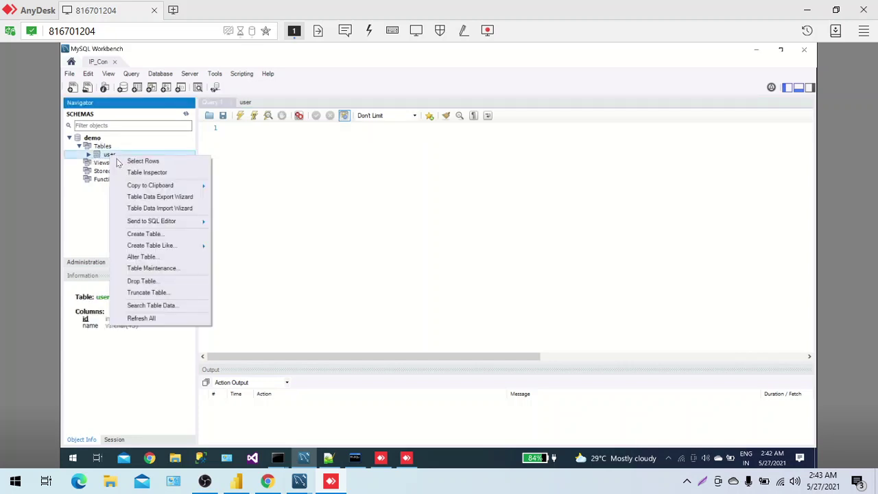
{"action": "left_click", "coordinate": [130, 161]}
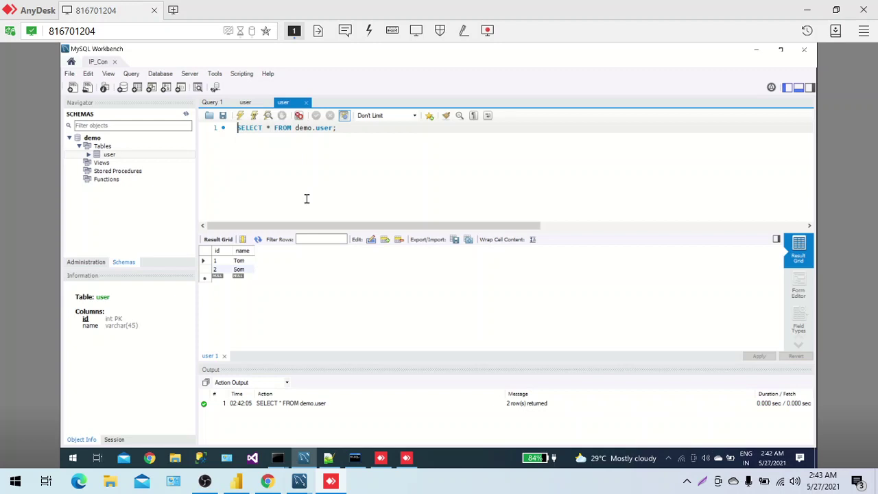
{"action": "left_click", "coordinate": [245, 471]}
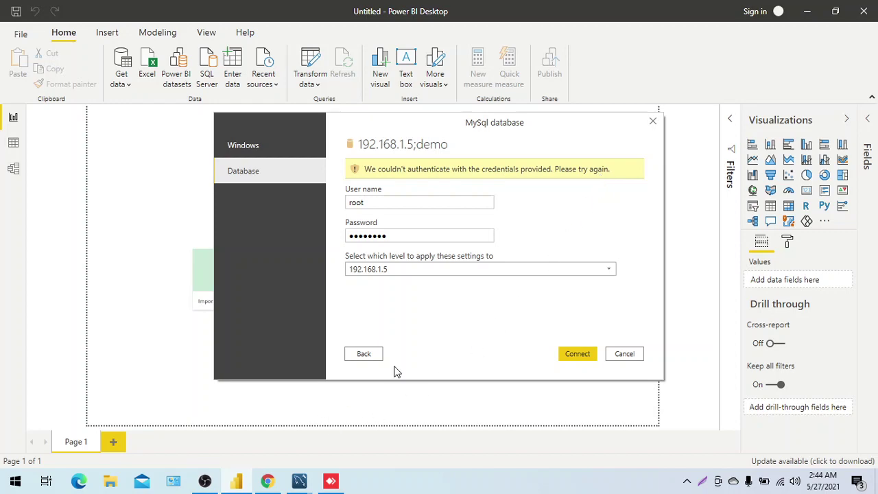
Cancel the rejected MySQL connection to 192.168.1.5;demo and minimize Power BI Desktop
{"action": "left_click", "coordinate": [624, 353]}
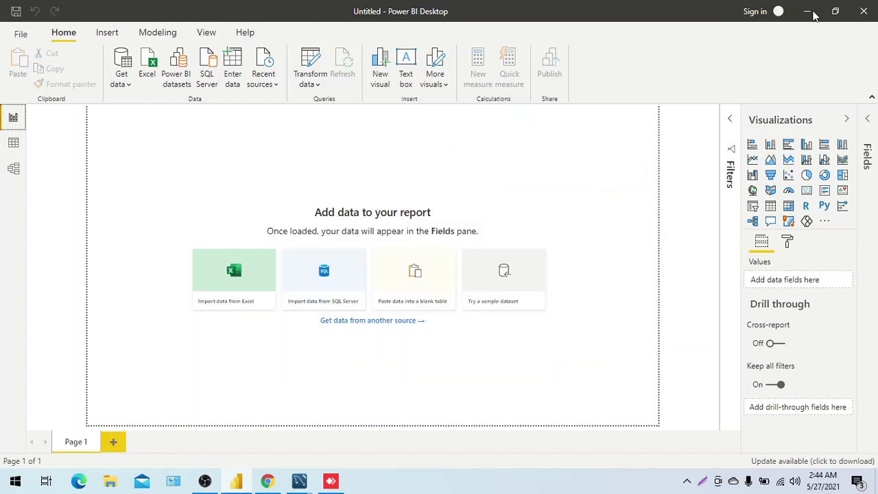
{"action": "left_click", "coordinate": [813, 12]}
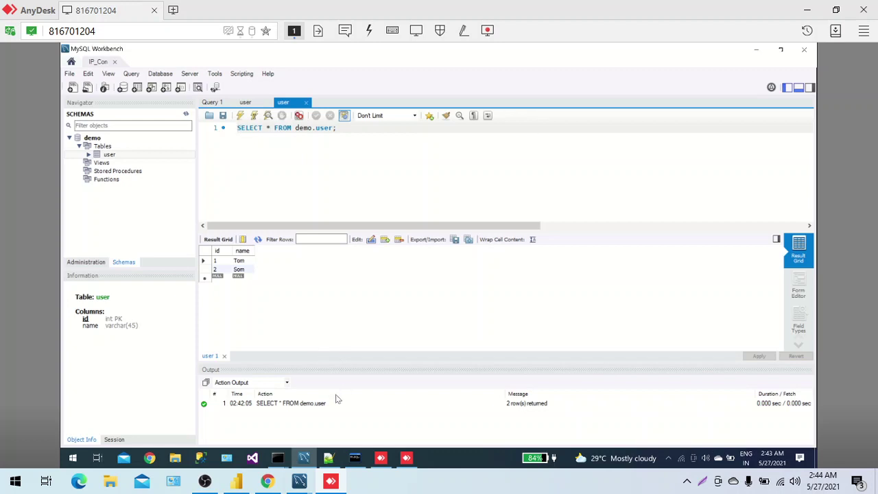
{"action": "left_click", "coordinate": [330, 458]}
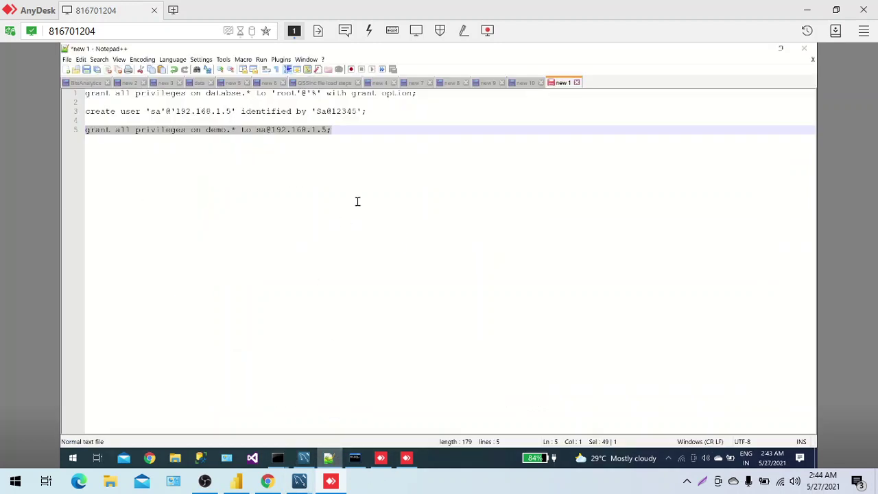
{"action": "left_click", "coordinate": [354, 199]}
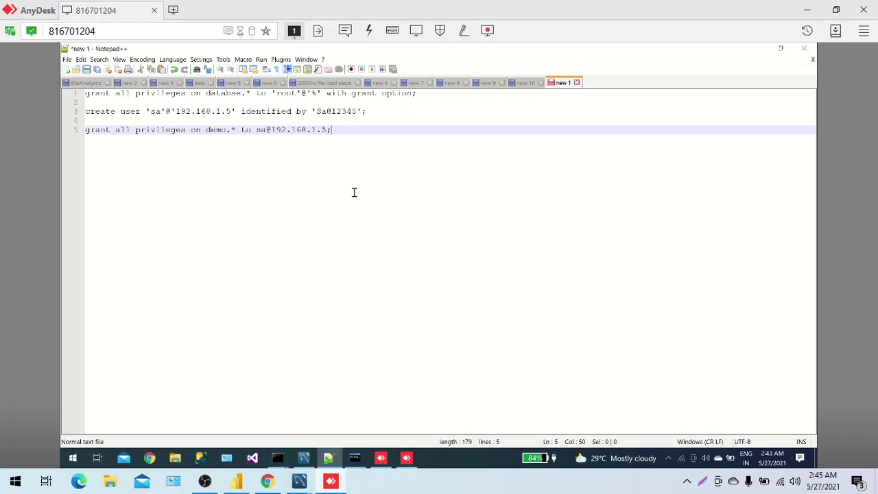
{"action": "left_click_drag", "start_coordinate": [417, 94], "coordinate": [66, 97]}
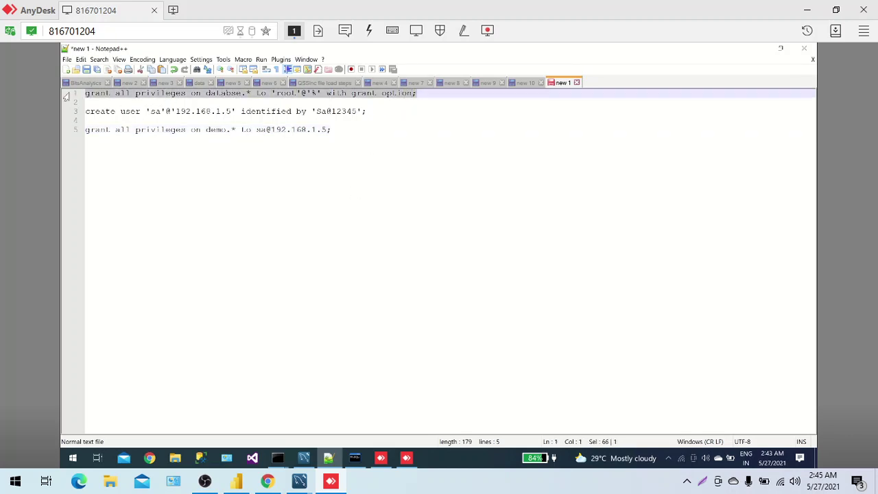
{"action": "key", "text": "BackSpace"}
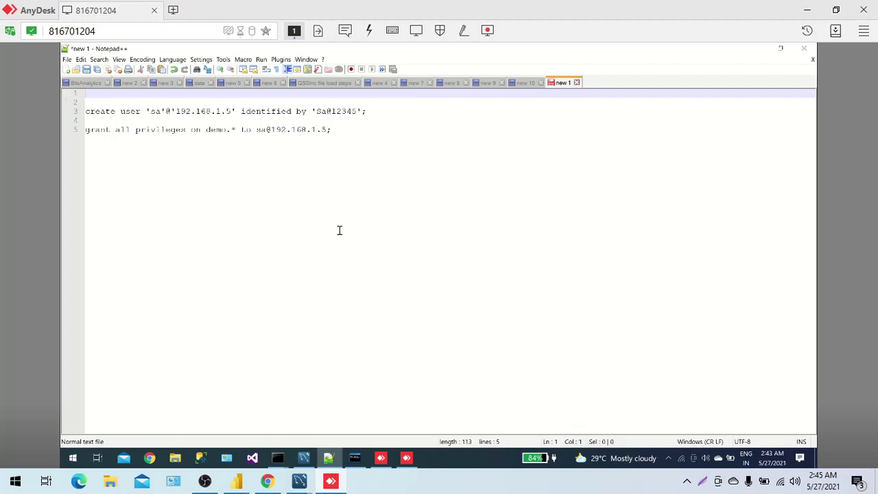
{"action": "scroll", "coordinate": [339, 232], "scroll_direction": "up", "scroll_amount": 1}
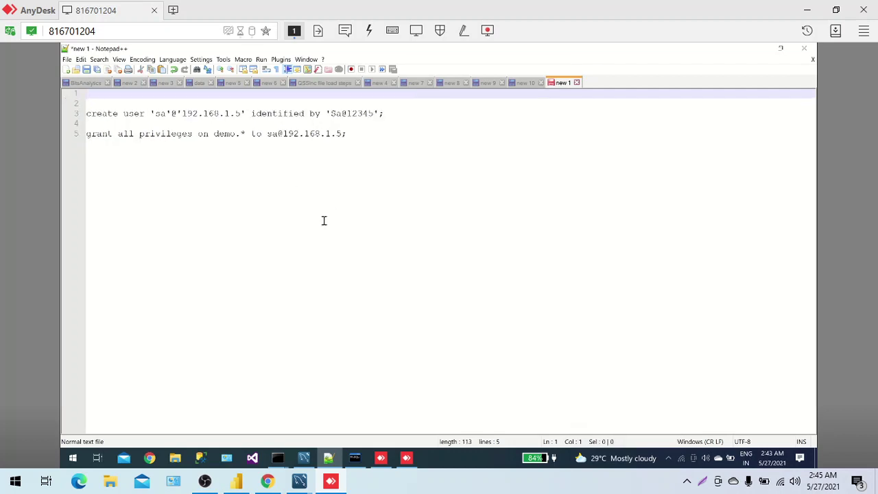
{"action": "scroll", "coordinate": [324, 221], "scroll_direction": "up", "scroll_amount": 1}
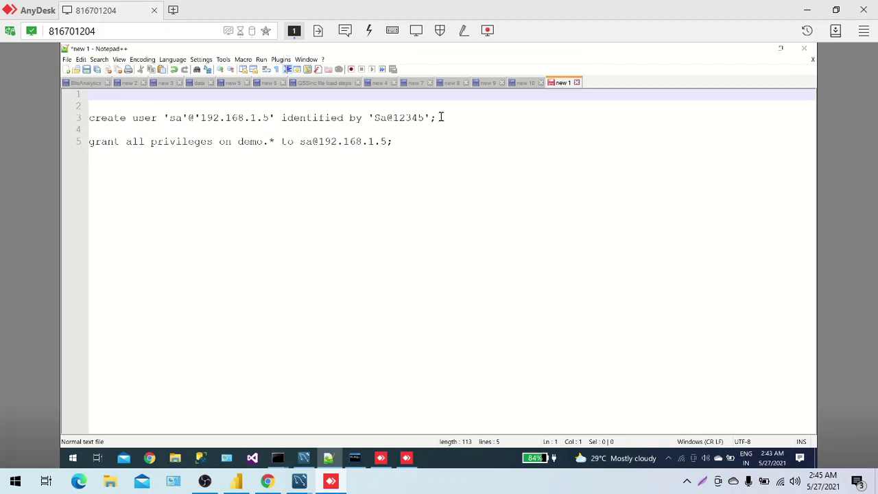
{"action": "left_click_drag", "start_coordinate": [441, 117], "coordinate": [431, 100]}
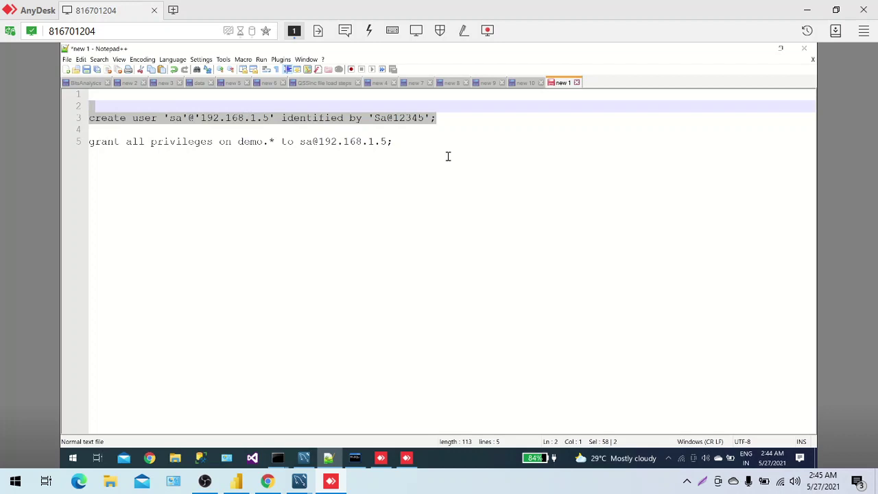
{"action": "key", "text": "ctrl+End"}
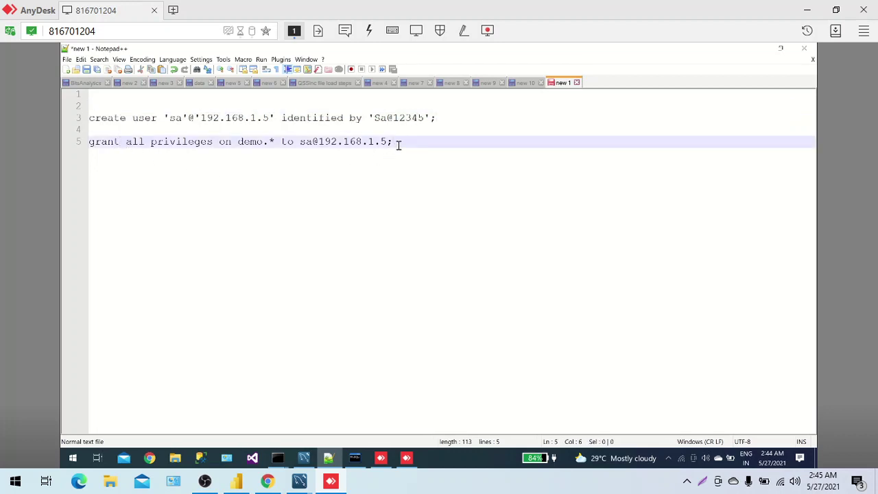
{"action": "left_click", "coordinate": [89, 129], "text": "shift"}
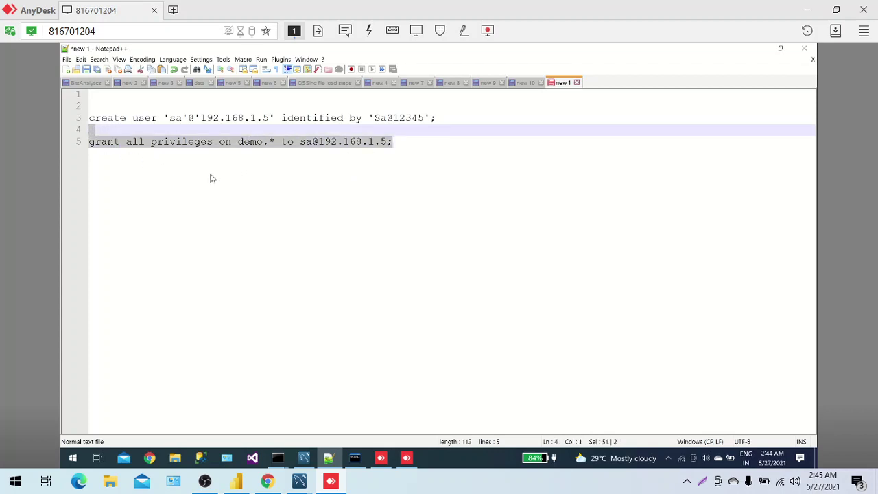
{"action": "scroll", "coordinate": [212, 179], "scroll_direction": "up", "scroll_amount": 2}
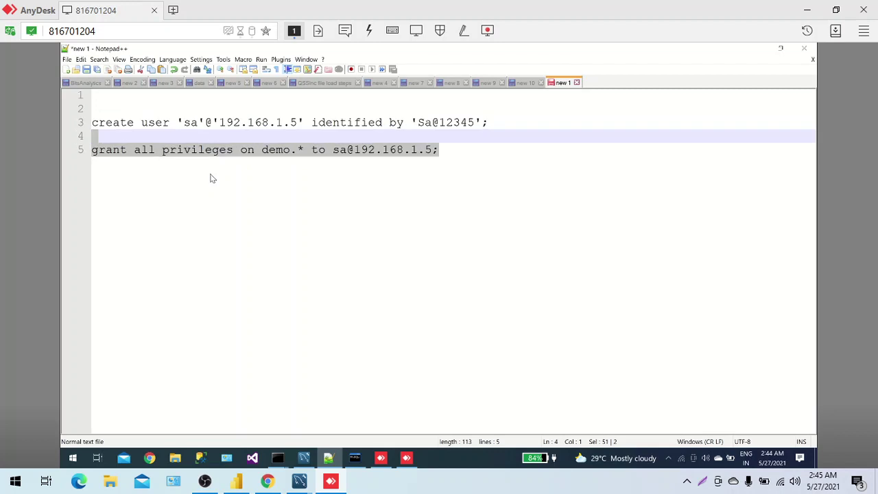
{"action": "left_click", "coordinate": [264, 237]}
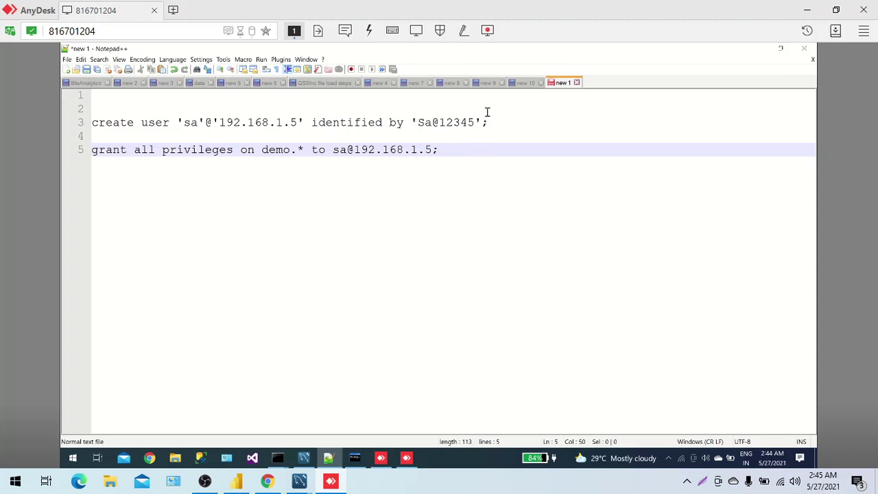
{"action": "left_click_drag", "start_coordinate": [488, 113], "coordinate": [485, 105]}
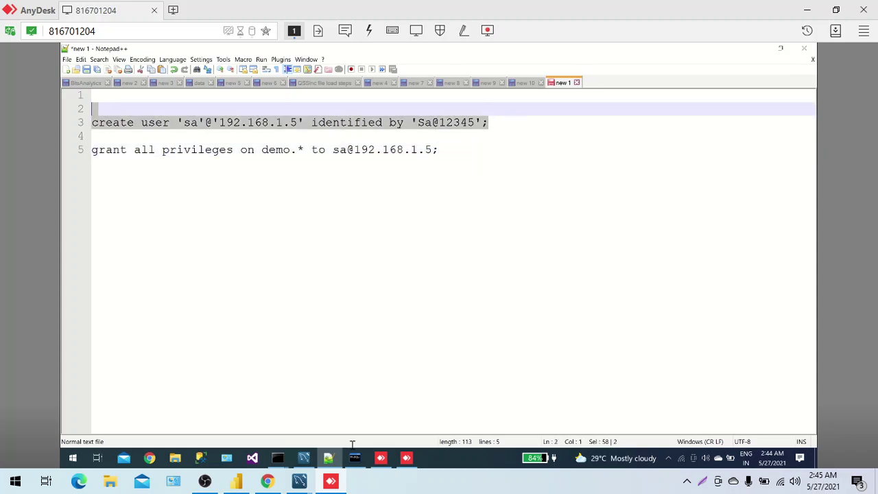
{"action": "left_click_drag", "start_coordinate": [442, 147], "coordinate": [440, 142]}
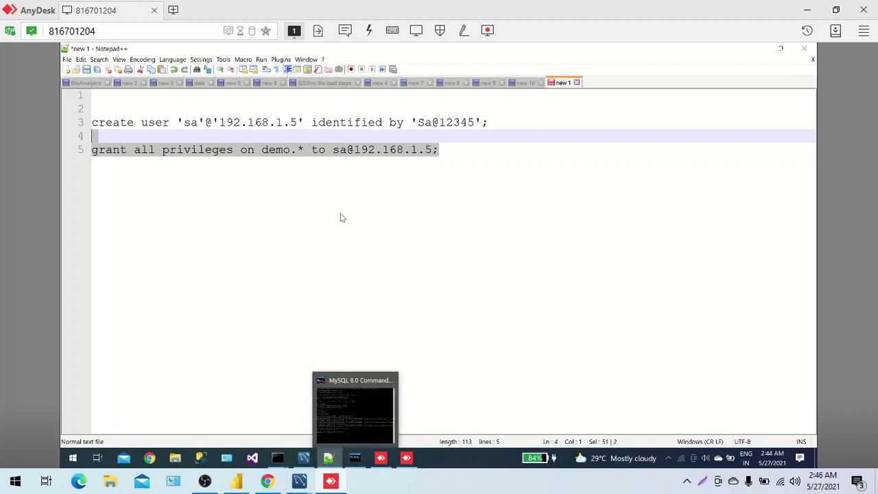
In the MySQL console, recall and edit the query to 'select user,host from user;' and run it
{"action": "left_click", "coordinate": [358, 462]}
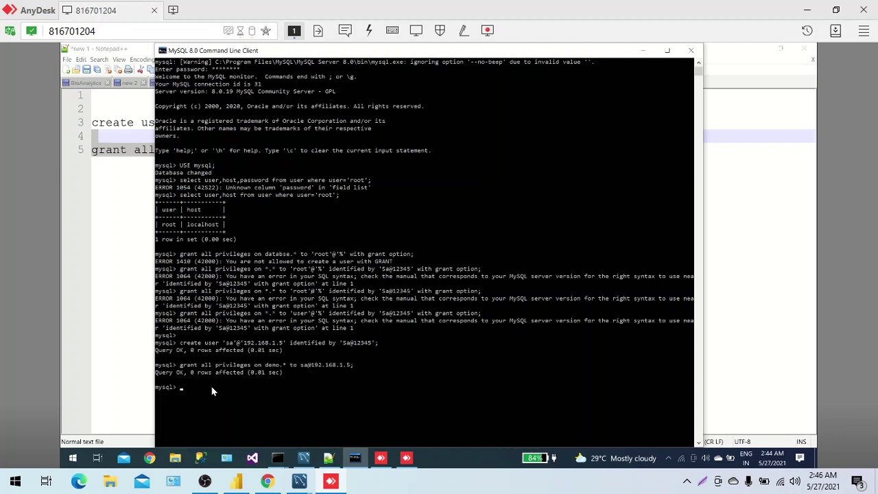
{"action": "key", "text": "Up"}
{"action": "key", "text": "Up"}
{"action": "key", "text": "Up"}
{"action": "key", "text": "Up"}
{"action": "key", "text": "Up"}
{"action": "key", "text": "Up"}
{"action": "key", "text": "Up"}
{"action": "key", "text": "Up"}
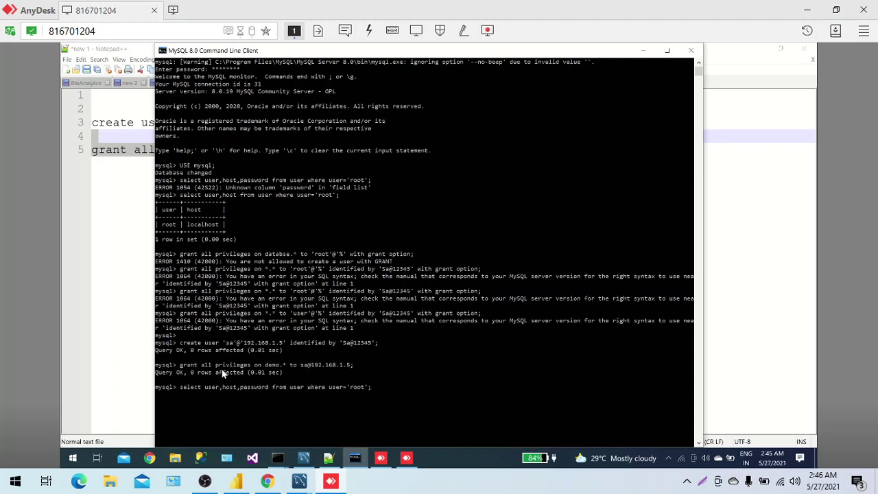
{"action": "key", "text": "Down"}
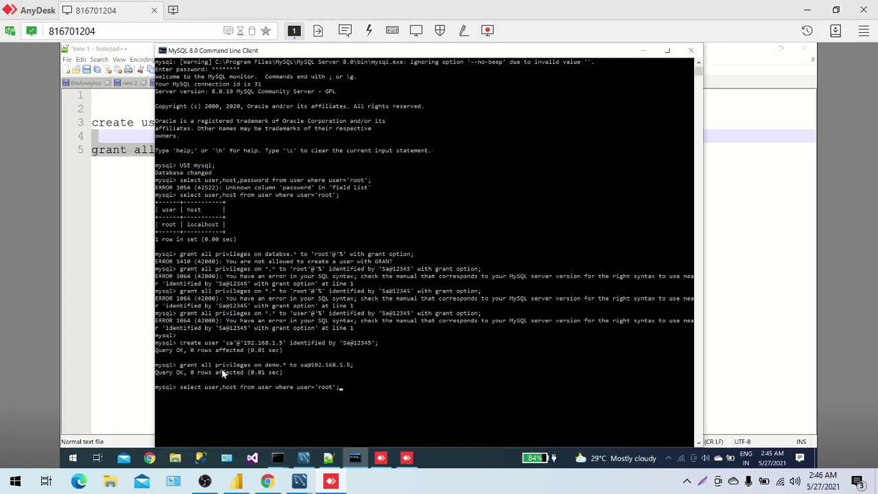
{"action": "key", "text": "BackSpace"}
{"action": "key", "text": "BackSpace"}
{"action": "key", "text": "BackSpace"}
{"action": "key", "text": "BackSpace"}
{"action": "key", "text": "BackSpace"}
{"action": "key", "text": "BackSpace"}
{"action": "key", "text": "BackSpace"}
{"action": "key", "text": "BackSpace"}
{"action": "key", "text": "BackSpace"}
{"action": "key", "text": "BackSpace"}
{"action": "key", "text": "BackSpace"}
{"action": "key", "text": "BackSpace"}
{"action": "key", "text": "BackSpace"}
{"action": "key", "text": "BackSpace"}
{"action": "key", "text": "BackSpace"}
{"action": "key", "text": "BackSpace"}
{"action": "key", "text": "BackSpace"}
{"action": "key", "text": "BackSpace"}
{"action": "key", "text": "BackSpace"}
{"action": "type", "text": ";"}
{"action": "key", "text": "Return"}
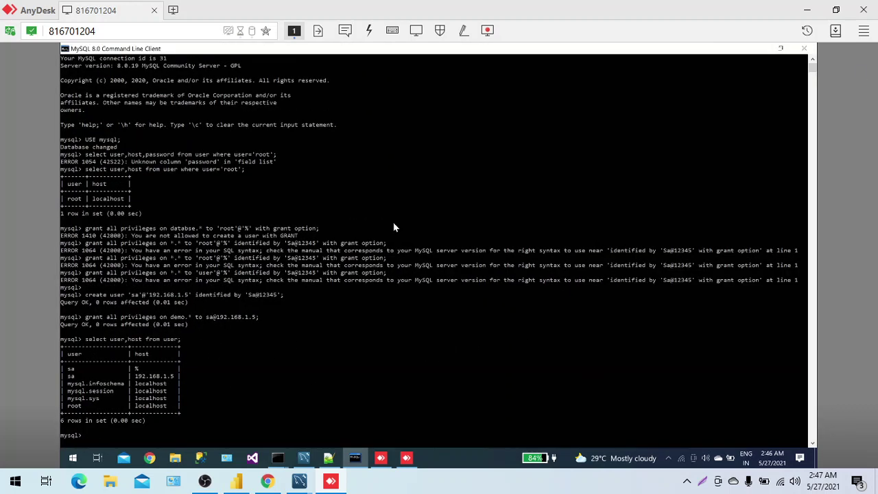
{"action": "left_click", "coordinate": [764, 51]}
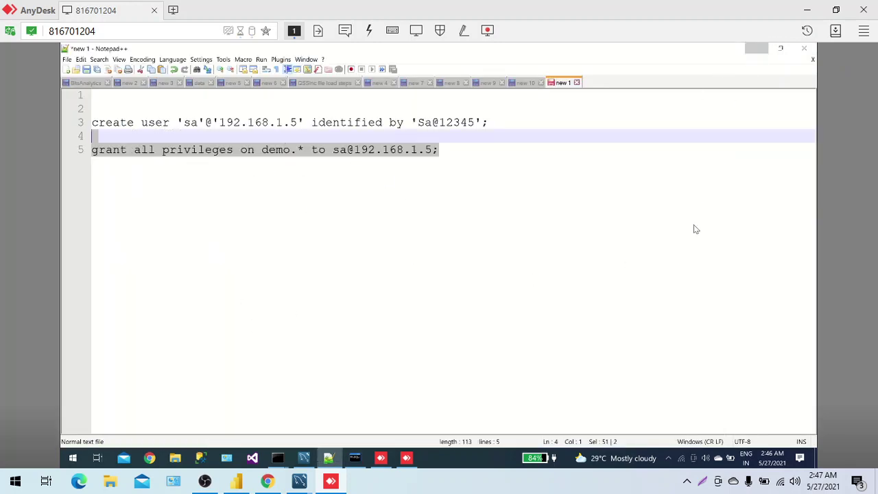
Minimize the MySQL console and close Workbench's IP_Con connection tab with Ctrl+W
{"action": "key", "text": "alt+Tab"}
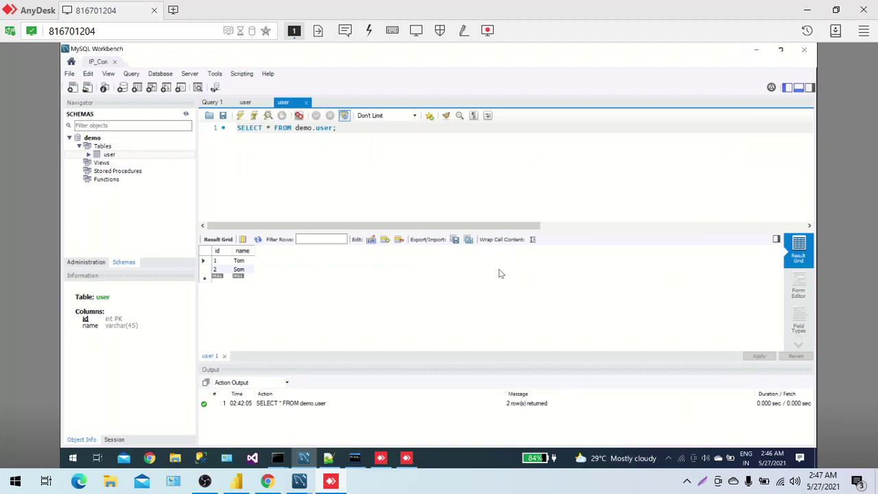
{"action": "left_click", "coordinate": [350, 463]}
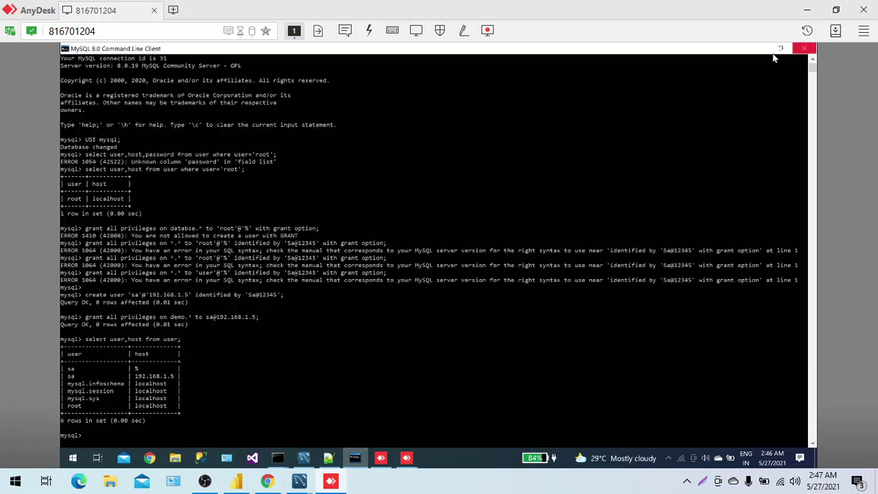
{"action": "left_click", "coordinate": [355, 457]}
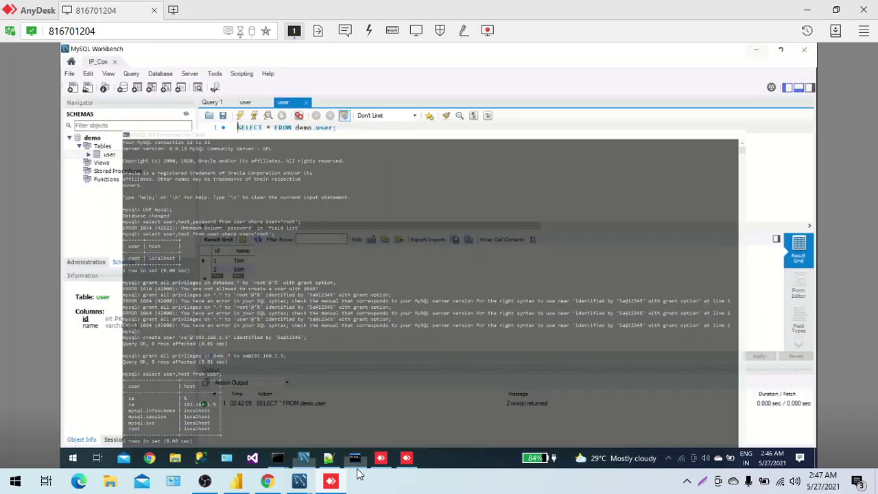
{"action": "mouse_move", "coordinate": [306, 461]}
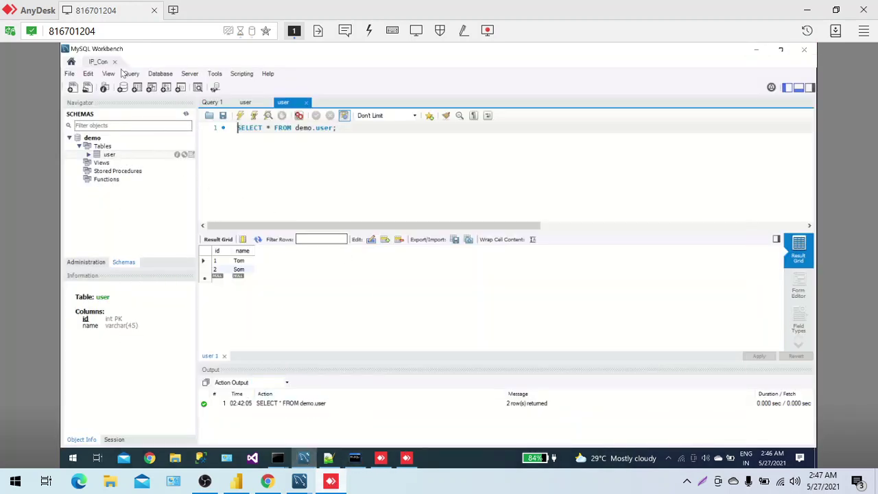
{"action": "left_click", "coordinate": [290, 313]}
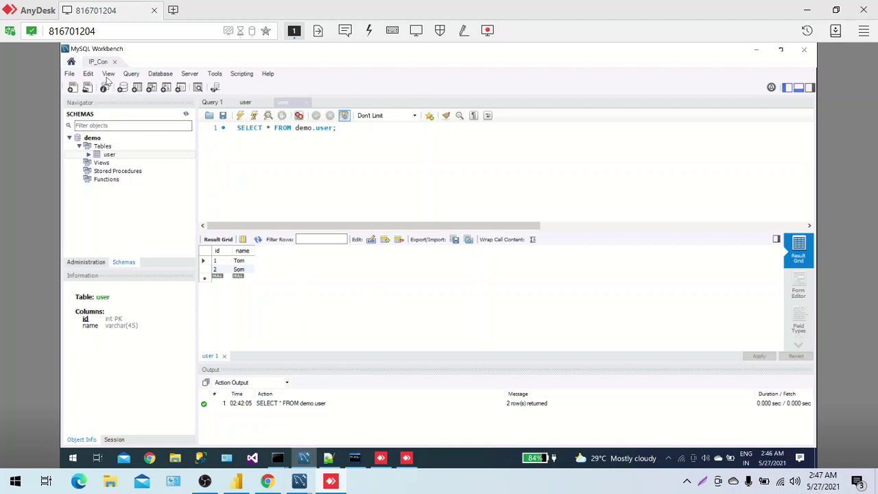
{"action": "key", "text": "ctrl+w"}
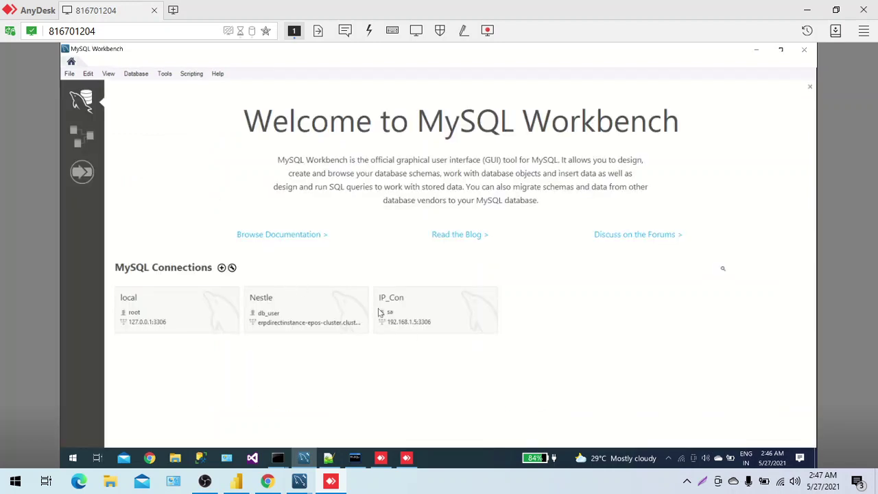
Open the IP_Con connection's settings through Edit Connection instead of connecting
{"action": "left_click", "coordinate": [428, 322]}
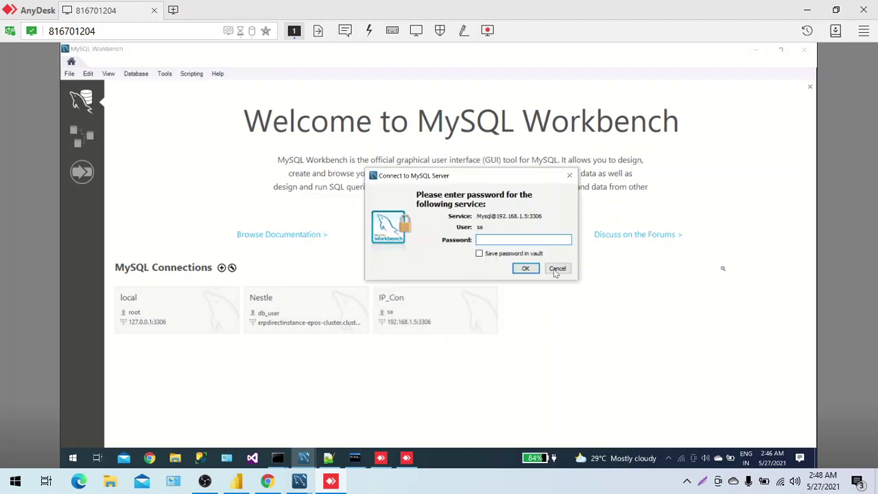
{"action": "left_click", "coordinate": [556, 268]}
{"action": "right_click", "coordinate": [412, 323]}
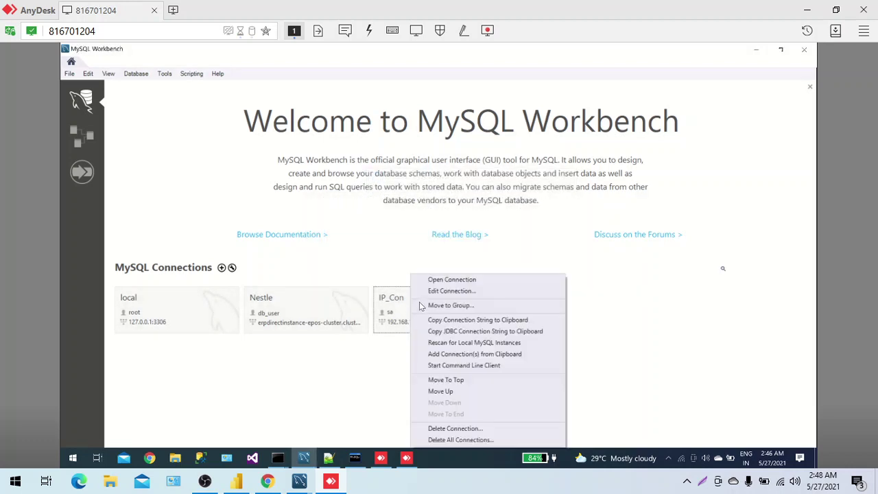
{"action": "left_click", "coordinate": [461, 291]}
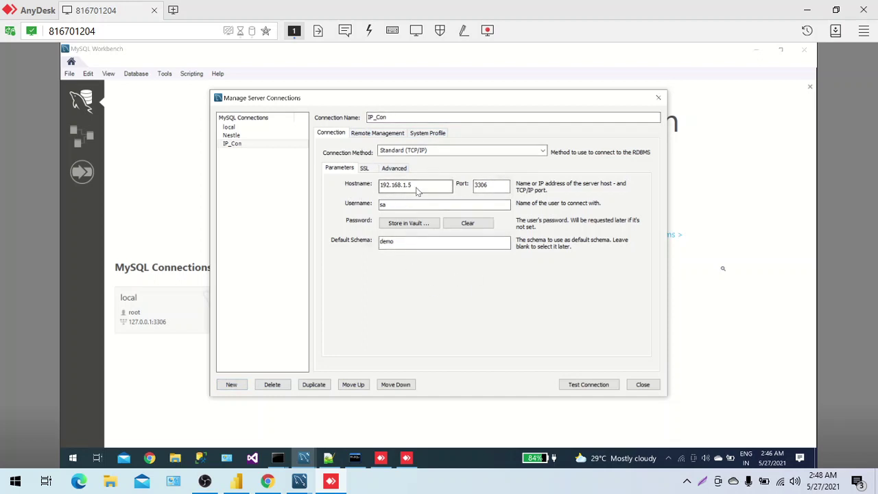
Test the connection to 192.168.1.5:3306 as sa with the password, then close the settings
{"action": "left_click_drag", "start_coordinate": [421, 191], "coordinate": [335, 186]}
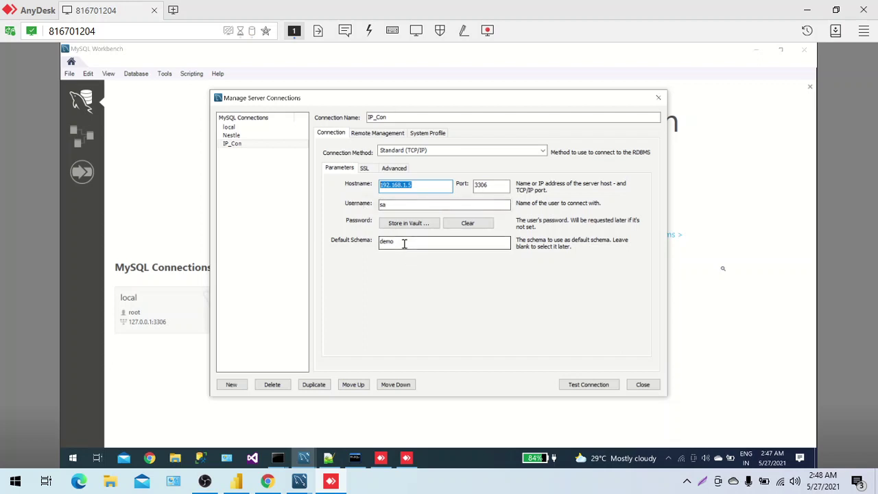
{"action": "left_click", "coordinate": [572, 386]}
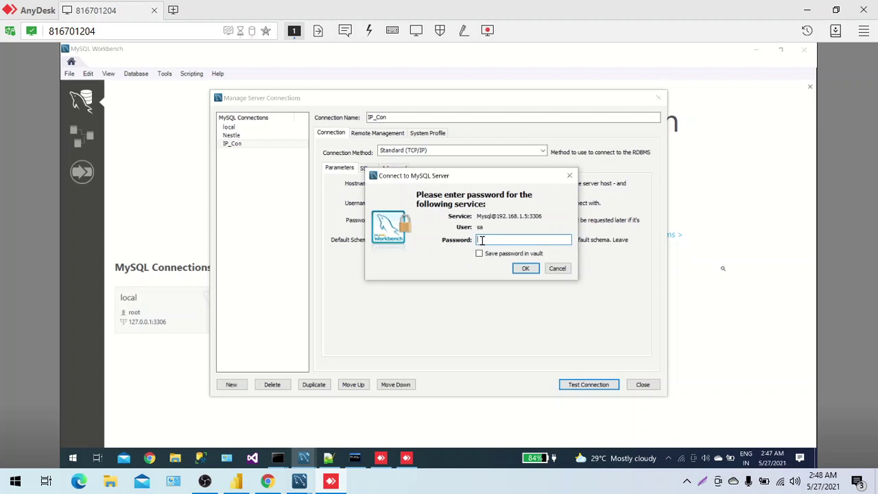
{"action": "type", "text": "*"}
{"action": "left_click", "coordinate": [525, 268]}
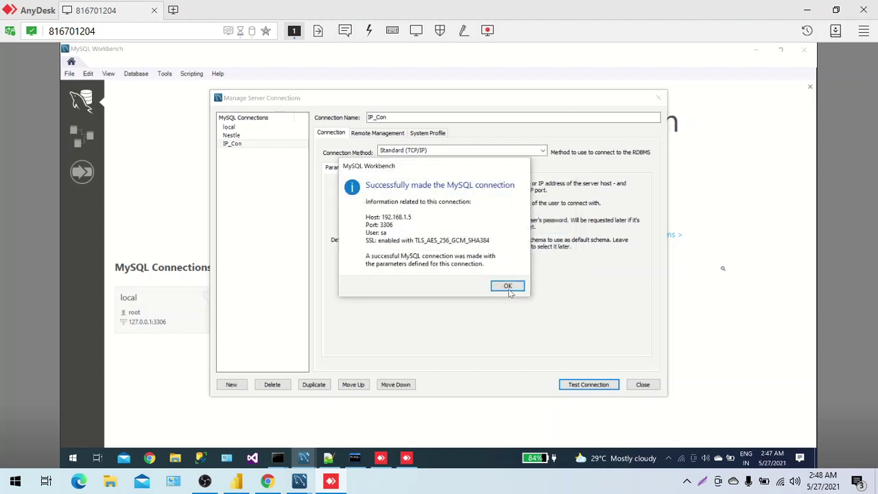
{"action": "left_click", "coordinate": [509, 288]}
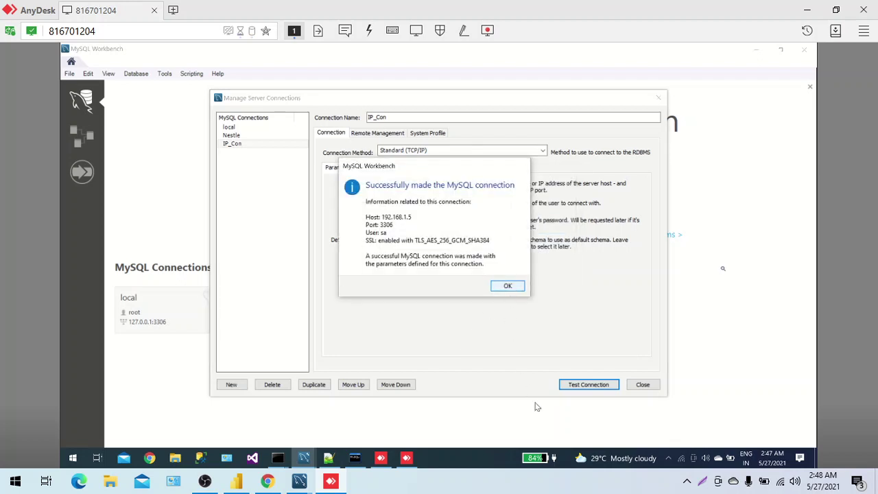
{"action": "left_click", "coordinate": [643, 386]}
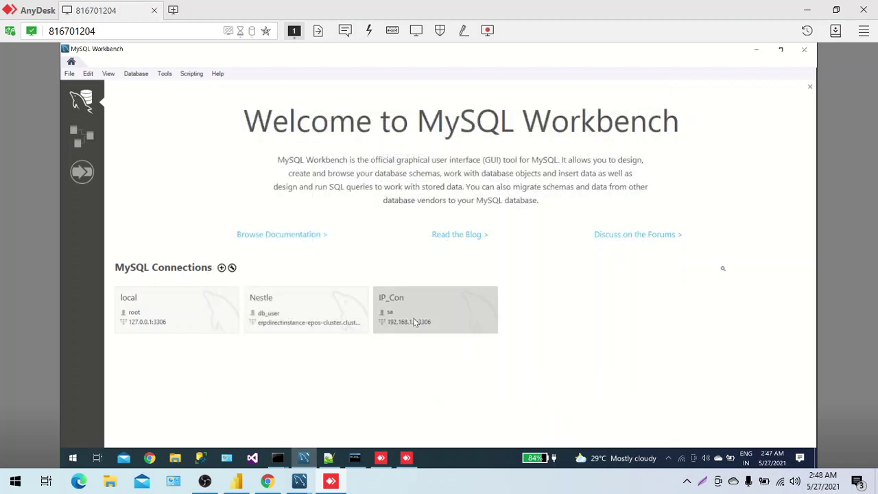
Open IP_Con and select the rows of the demo schema's user table
{"action": "left_click", "coordinate": [414, 323]}
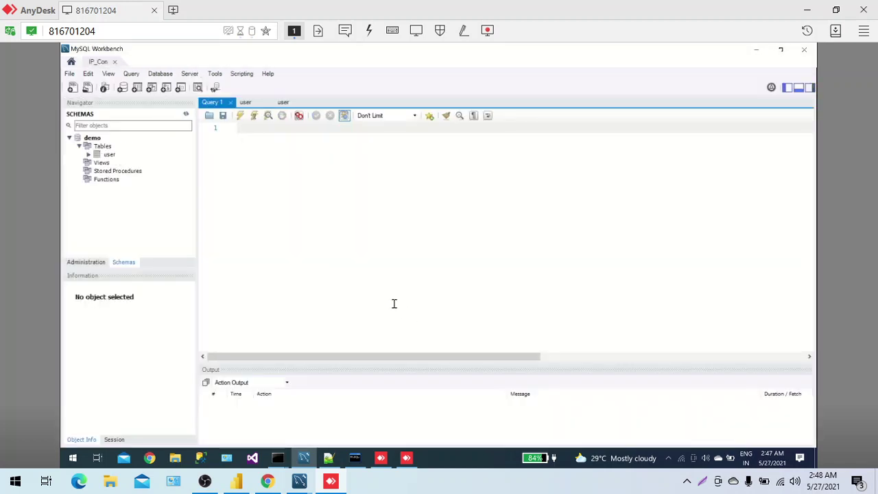
{"action": "left_click", "coordinate": [109, 156]}
{"action": "right_click", "coordinate": [109, 157]}
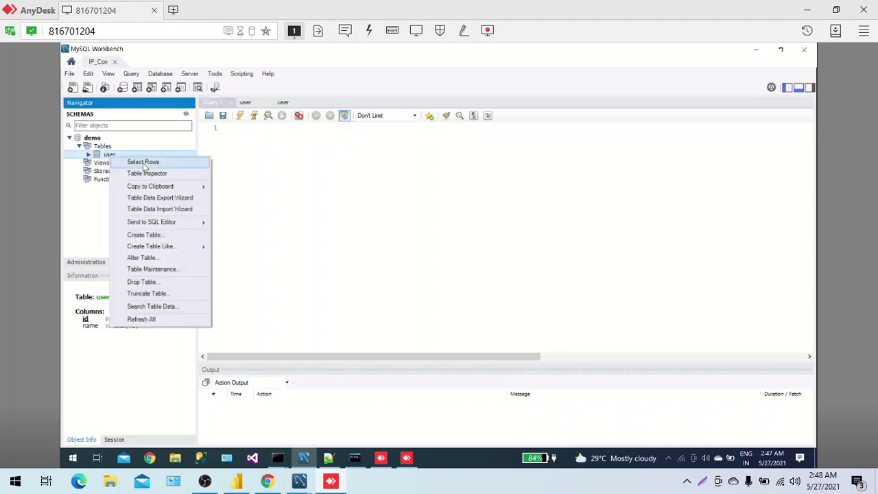
{"action": "left_click", "coordinate": [130, 161]}
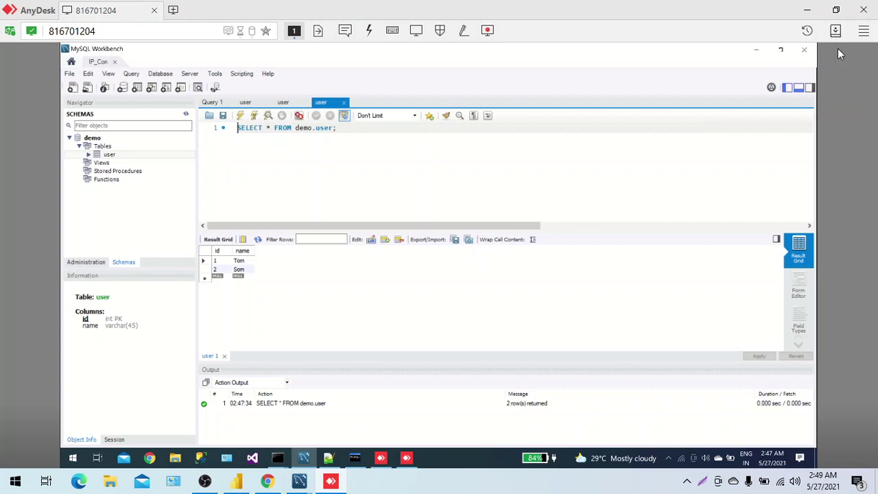
Minimize the remote session, launch cmd and ping 192.168.1.5
{"action": "left_click", "coordinate": [811, 12]}
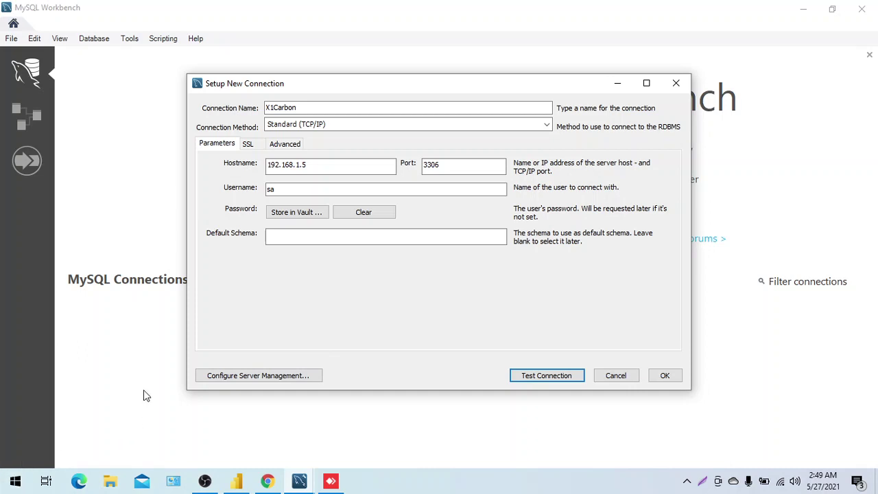
{"action": "left_click", "coordinate": [15, 481]}
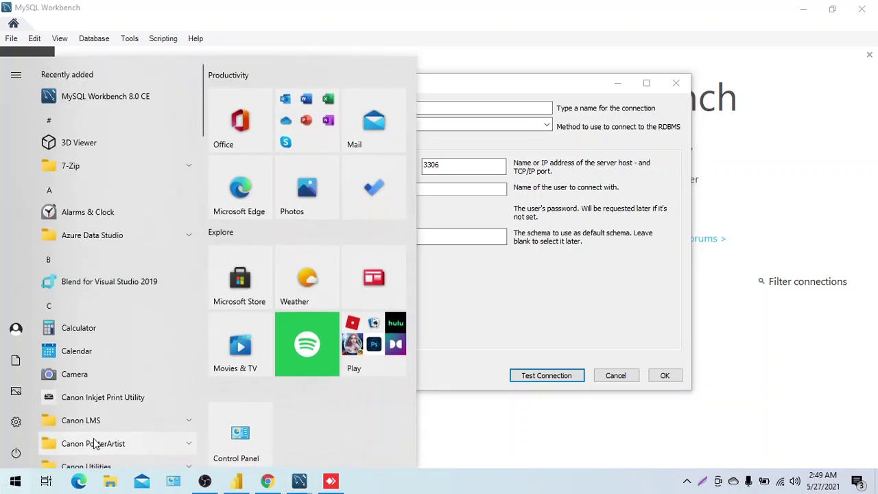
{"action": "type", "text": "cmd"}
{"action": "key", "text": "Return"}
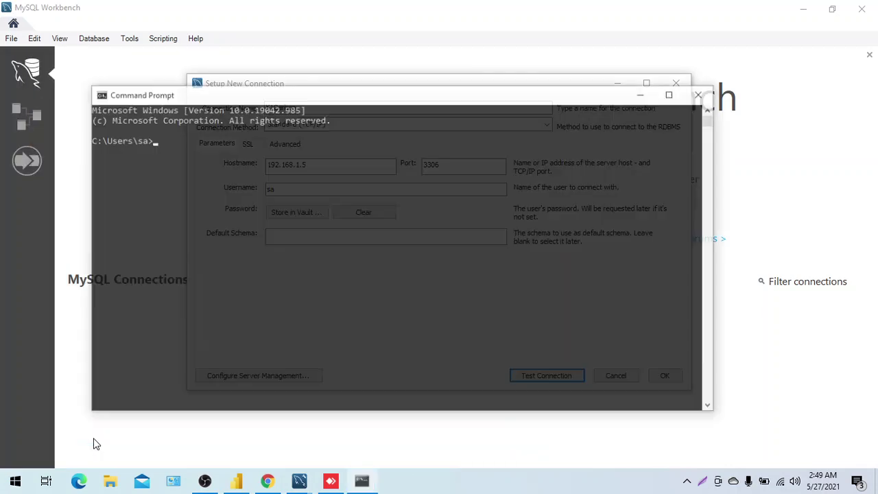
{"action": "type", "text": "ping"}
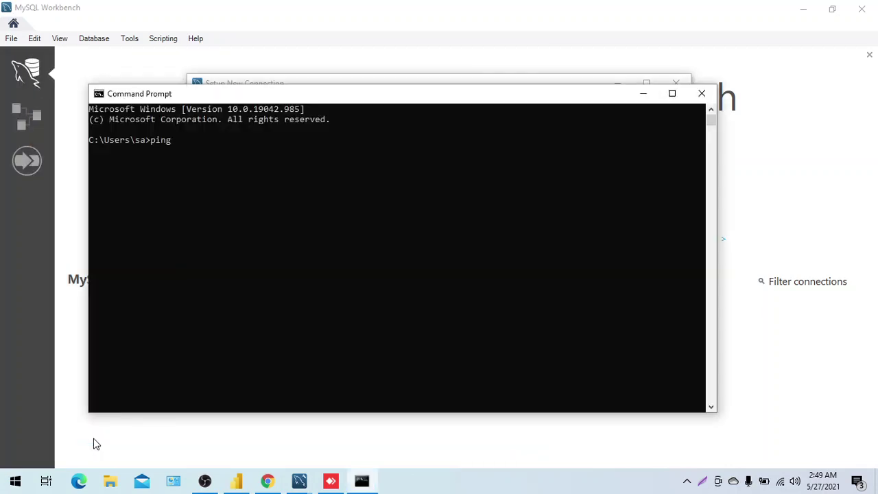
{"action": "type", "text": " 192.168.1.5"}
{"action": "key", "text": "Return"}
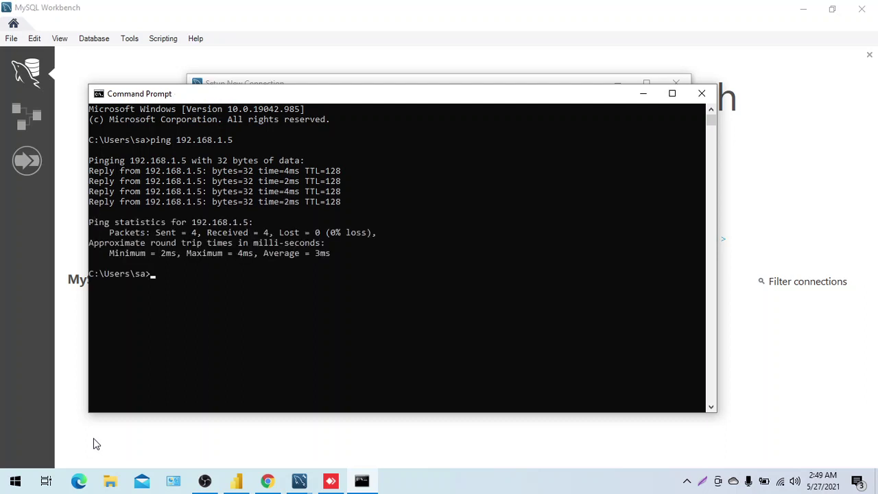
Run ipconfig to find this computer's IPv4 192.168.1.6, then minimize Command Prompt
{"action": "type", "text": "ipconfig"}
{"action": "key", "text": "Return"}
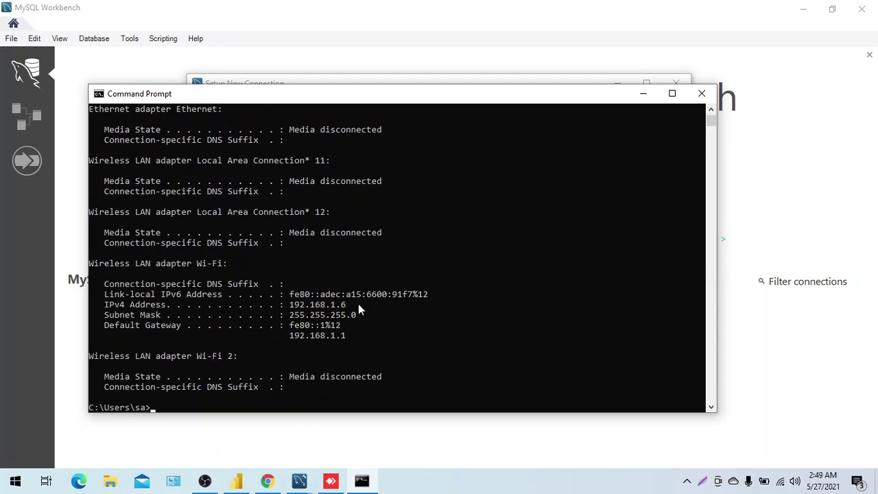
{"action": "scroll", "coordinate": [355, 313], "scroll_direction": "up", "scroll_amount": 7}
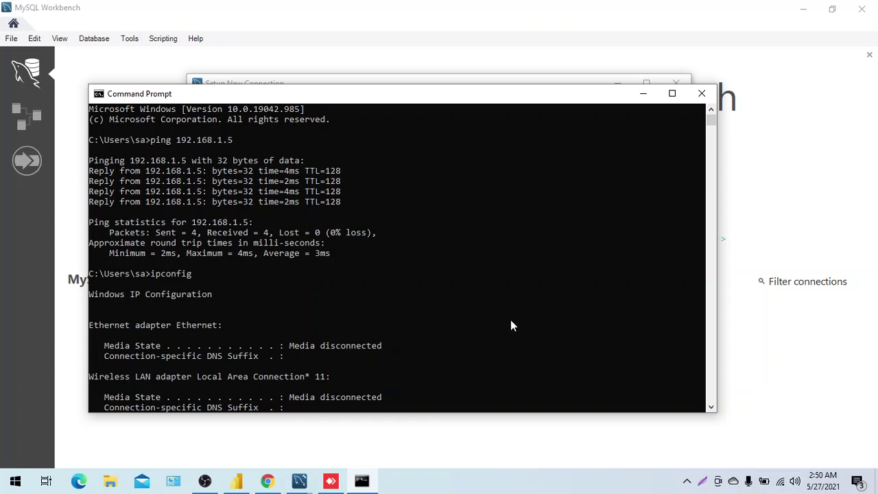
{"action": "scroll", "coordinate": [479, 278], "scroll_direction": "down", "scroll_amount": 10}
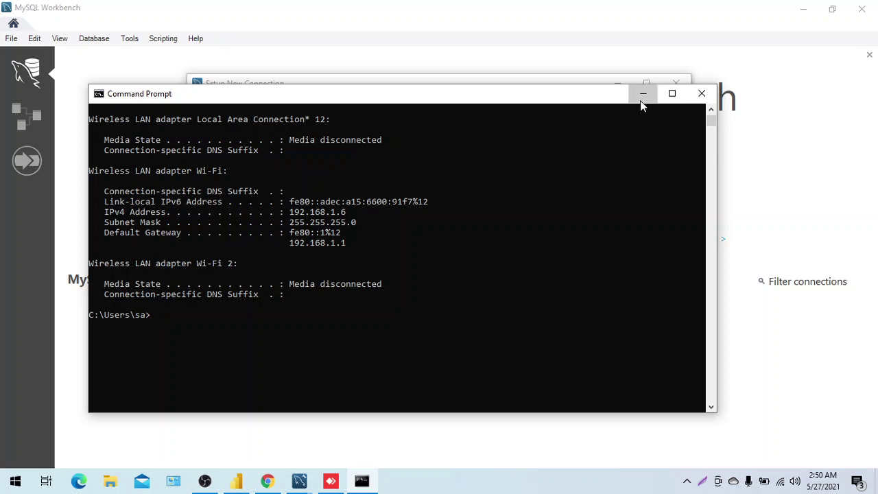
{"action": "left_click", "coordinate": [641, 100]}
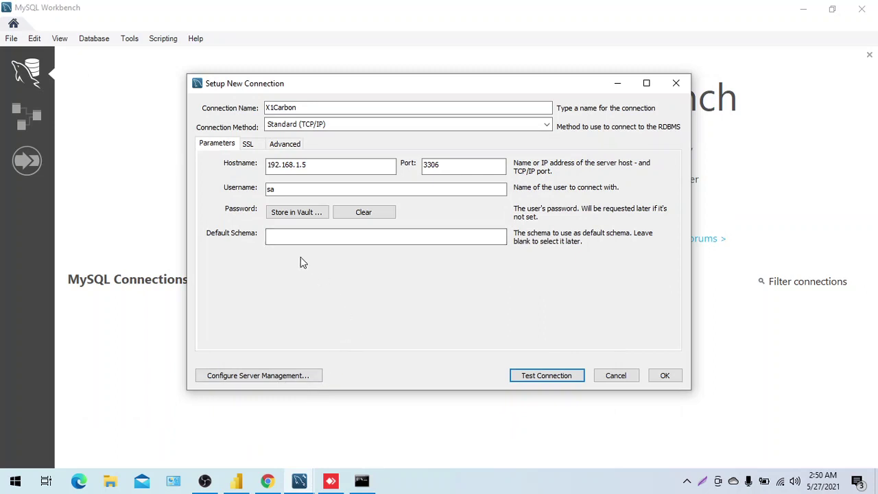
Dismiss the app list and discard the unfinished MySQL connection setup
{"action": "left_click", "coordinate": [21, 489]}
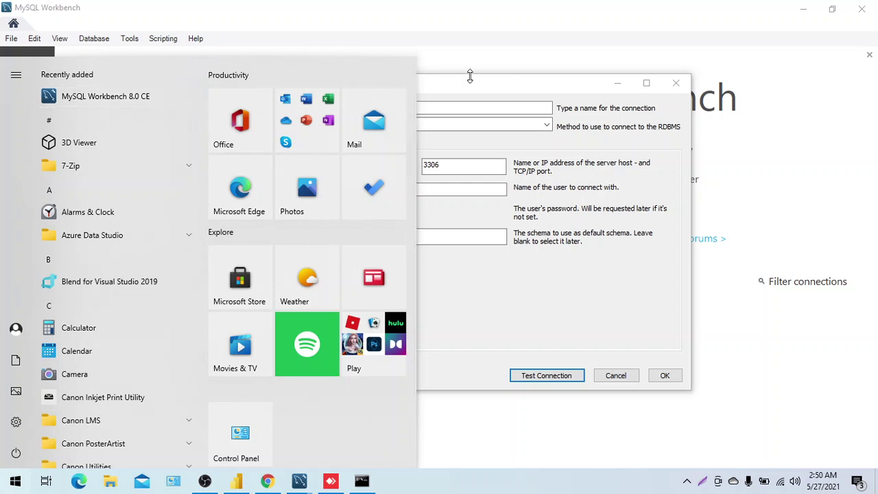
{"action": "left_click", "coordinate": [490, 333]}
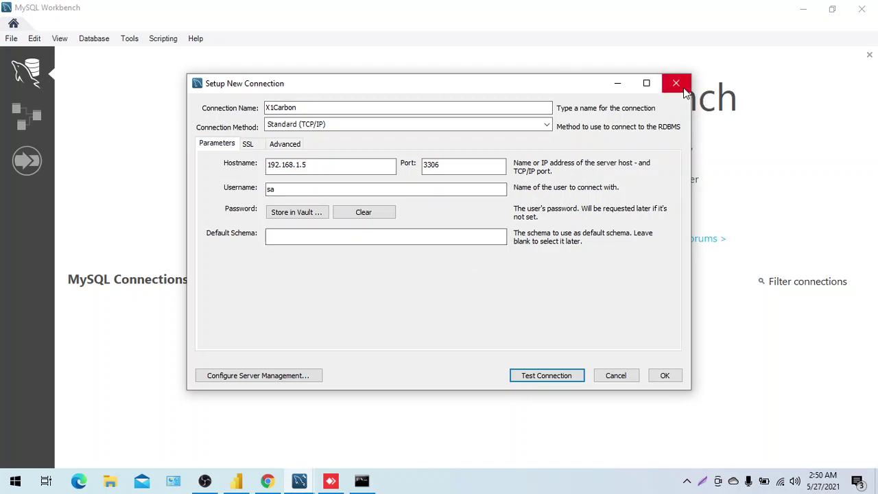
{"action": "left_click", "coordinate": [679, 87]}
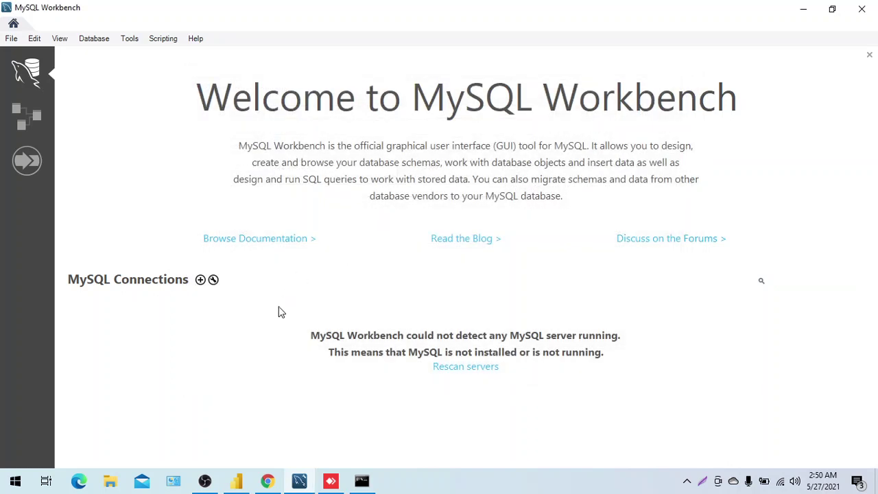
Create a new connection named X1Carbon to host 192.168.1.5 with username sa
{"action": "left_click", "coordinate": [201, 280]}
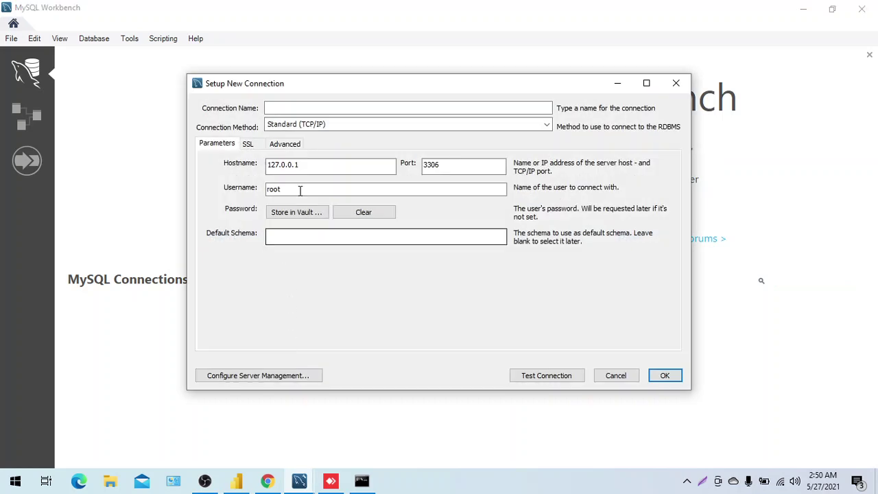
{"action": "left_click", "coordinate": [321, 108]}
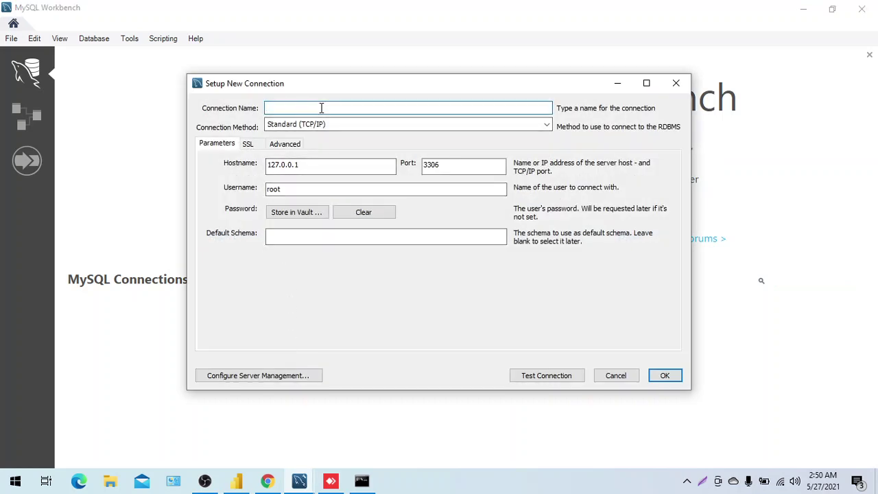
{"action": "type", "text": "X1Carbon"}
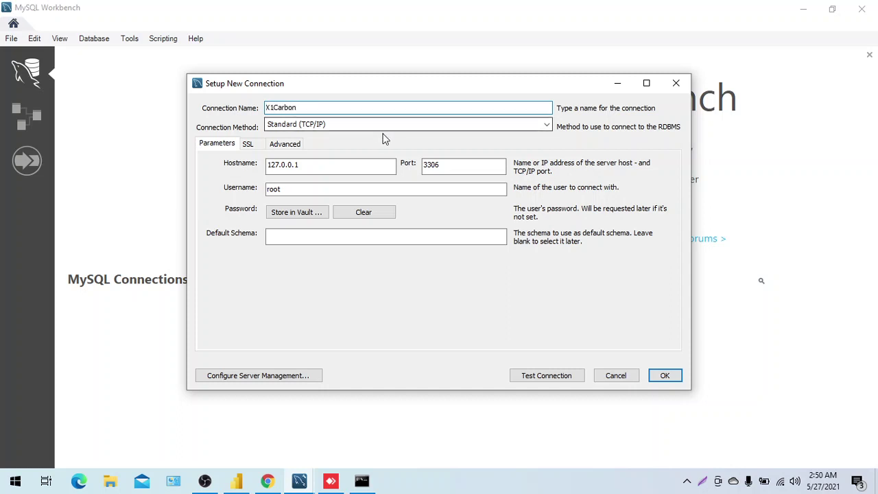
{"action": "key", "text": "Tab"}
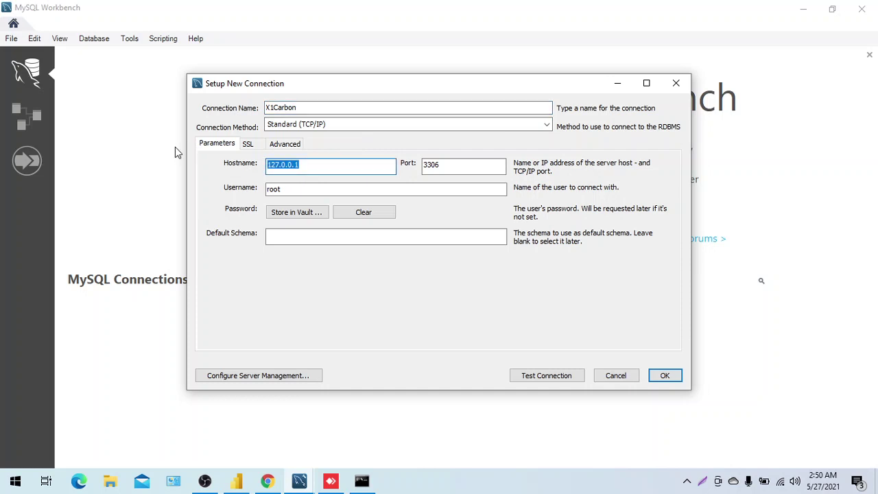
{"action": "type", "text": "192.168.1.5"}
{"action": "double_click", "coordinate": [271, 188]}
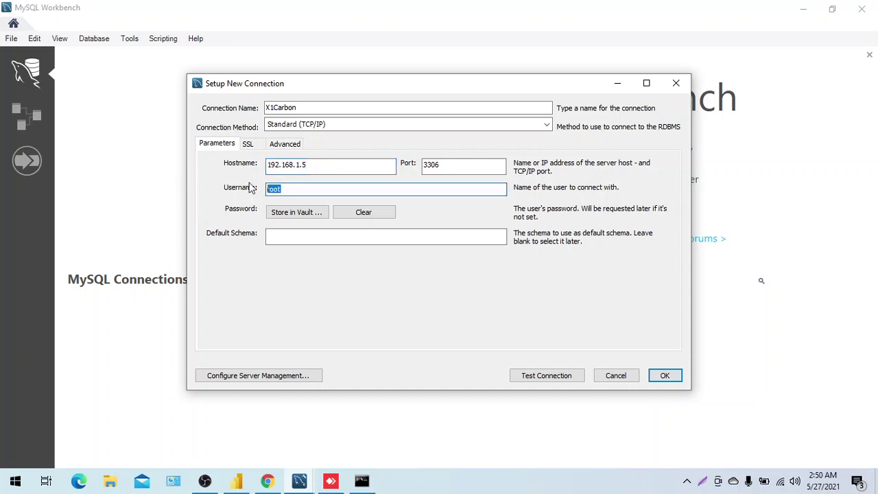
{"action": "type", "text": "sa"}
Set the default schema to demo and enter the connection password for the vault
{"action": "left_click", "coordinate": [306, 232]}
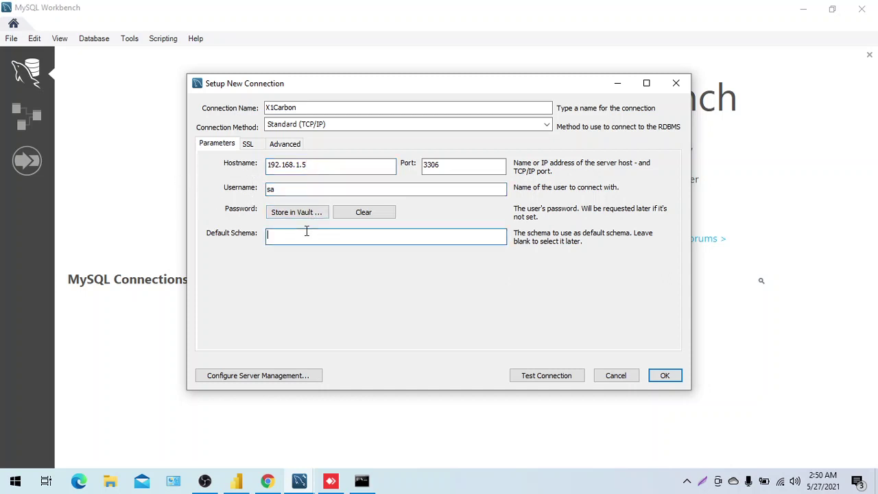
{"action": "type", "text": "demo"}
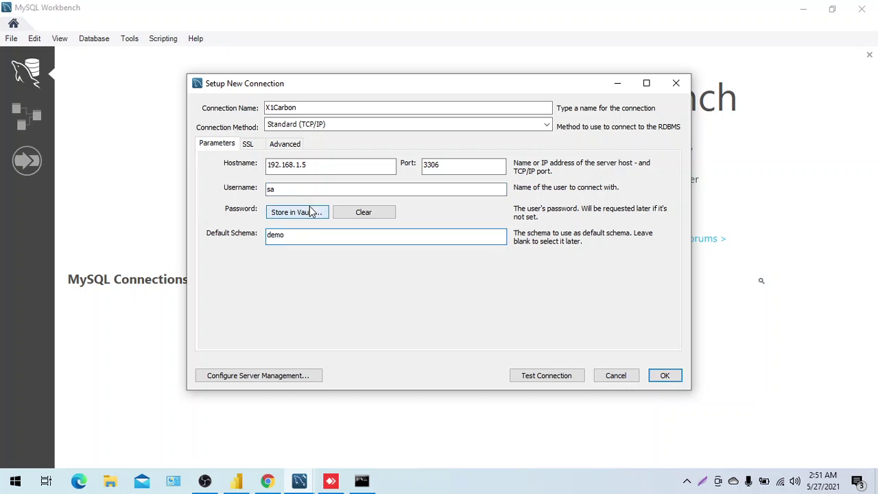
{"action": "left_click", "coordinate": [316, 214]}
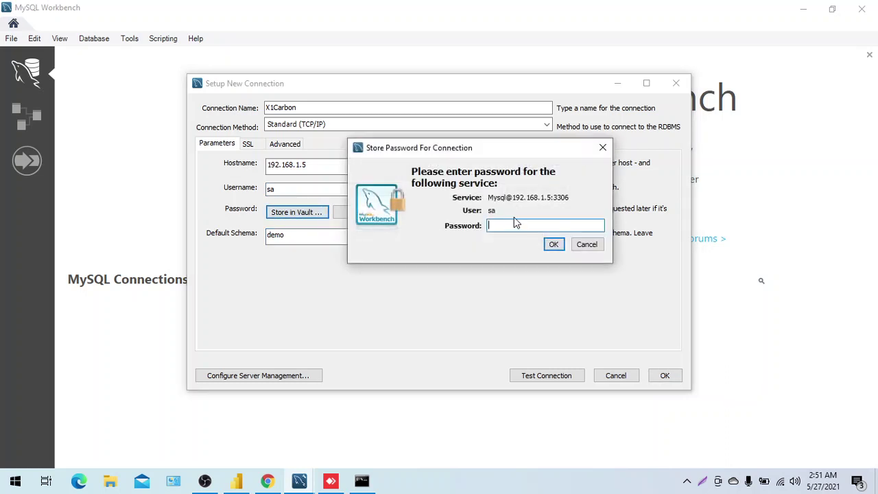
{"action": "type", "text": "********"}
Store the password, test the X1Carbon connection to 192.168.1.5 successfully, and save it
{"action": "left_click", "coordinate": [554, 245]}
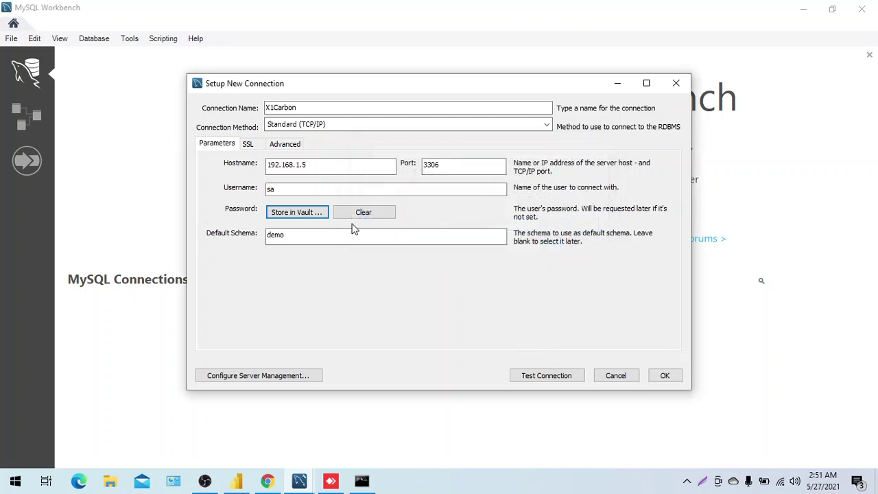
{"action": "left_click", "coordinate": [563, 382]}
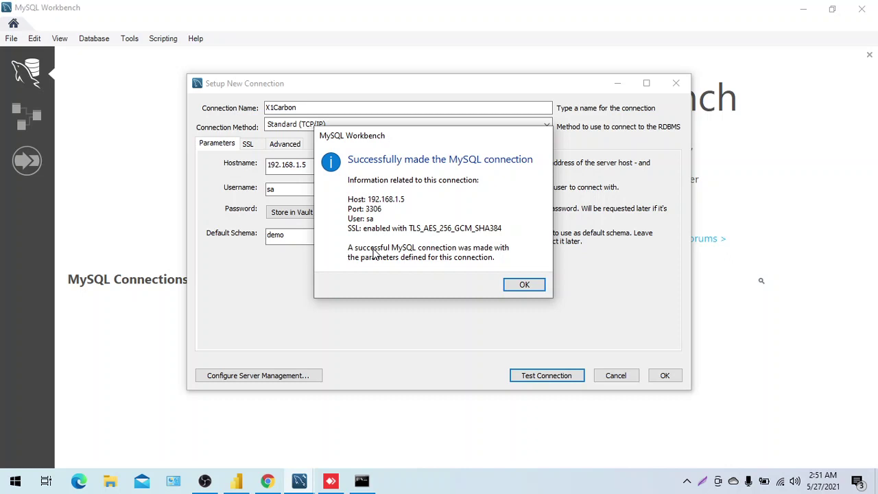
{"action": "left_click", "coordinate": [522, 285]}
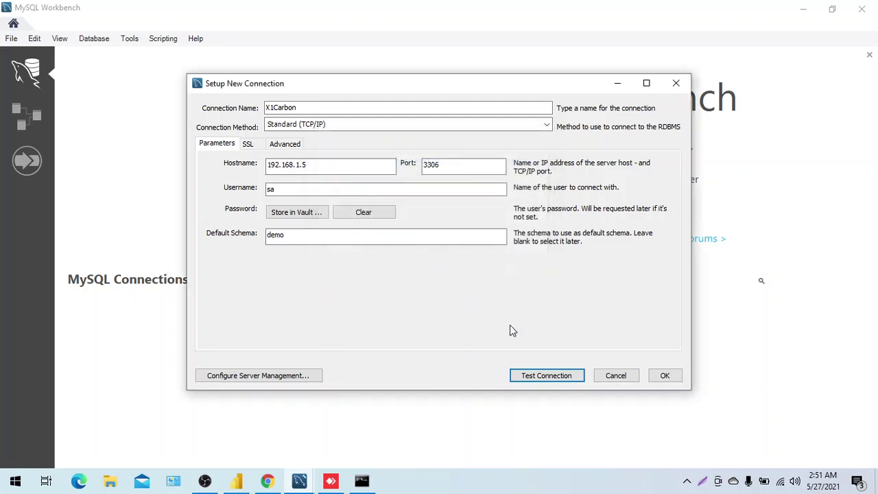
{"action": "left_click", "coordinate": [667, 376]}
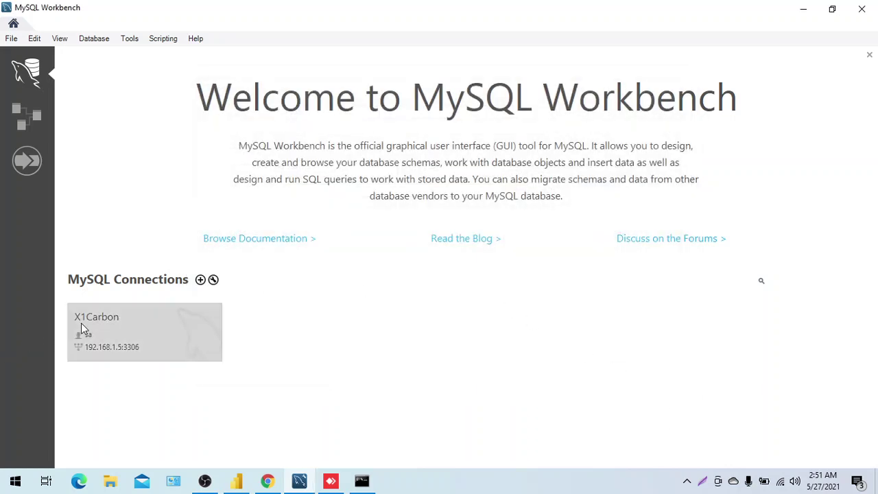
Connect to the X1Carbon server and focus its empty Query 1 editor
{"action": "left_click", "coordinate": [122, 336]}
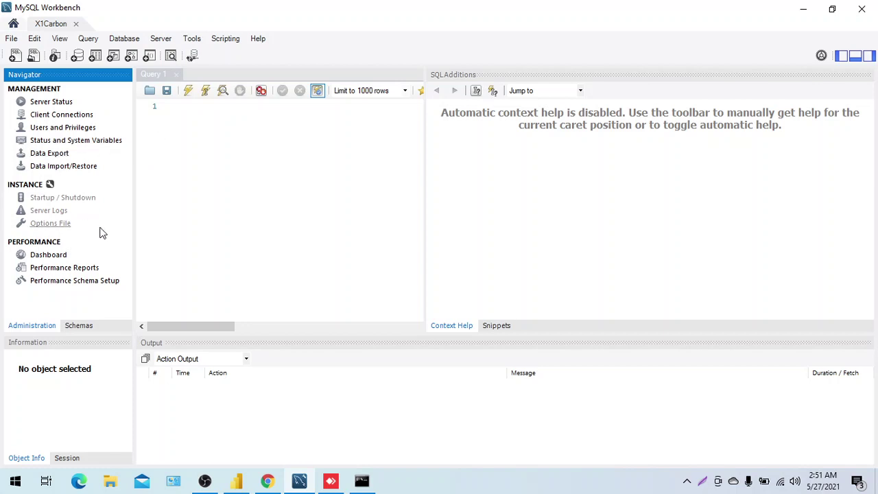
{"action": "left_click", "coordinate": [54, 26]}
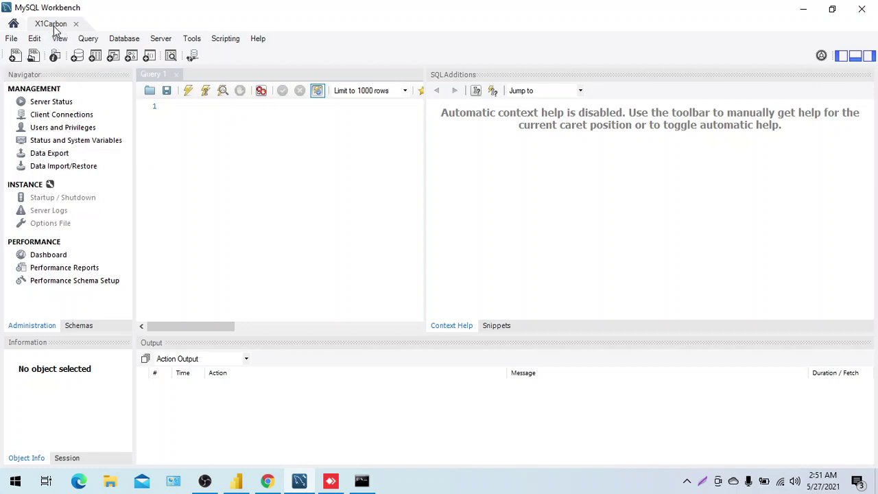
{"action": "left_click", "coordinate": [13, 24]}
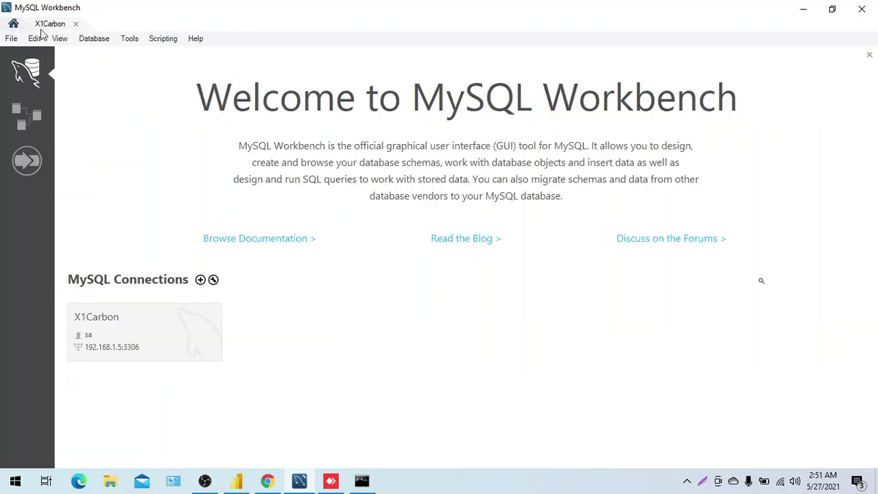
{"action": "left_click", "coordinate": [42, 26]}
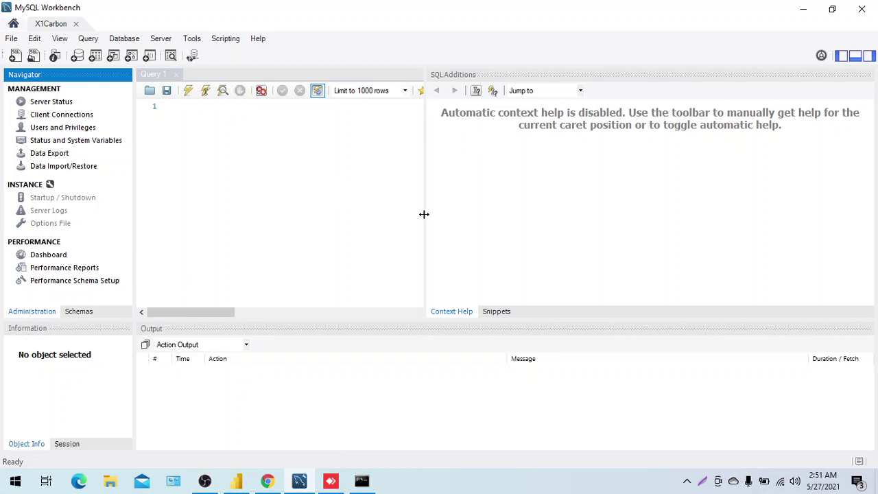
{"action": "left_click", "coordinate": [267, 142]}
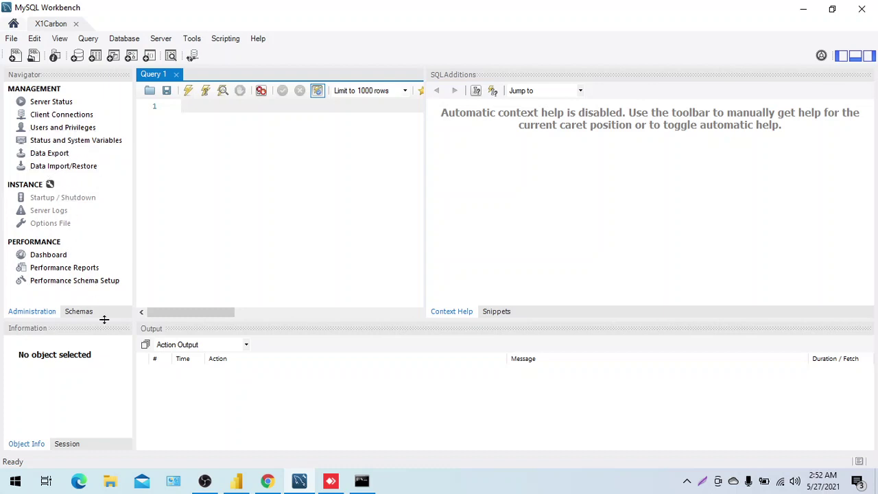
Show the demo.user table rows (Tom and Som), then switch to Power BI Desktop
{"action": "left_click", "coordinate": [73, 316]}
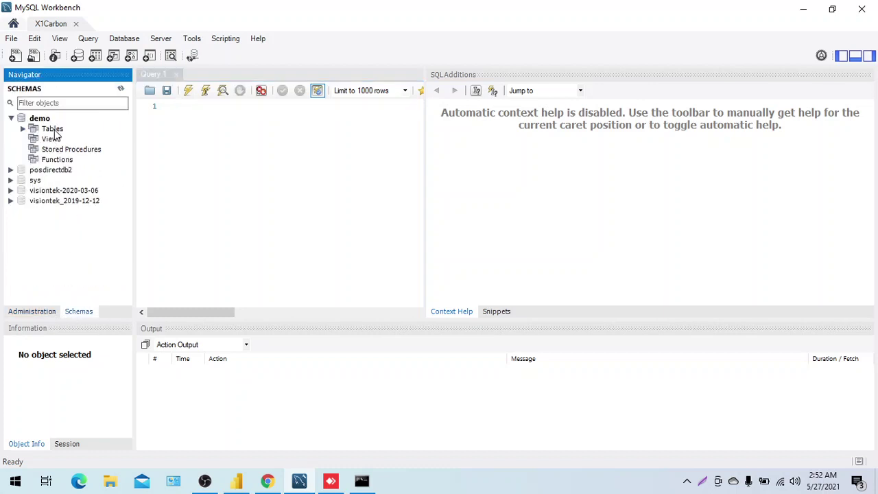
{"action": "left_click", "coordinate": [23, 128]}
{"action": "right_click", "coordinate": [57, 140]}
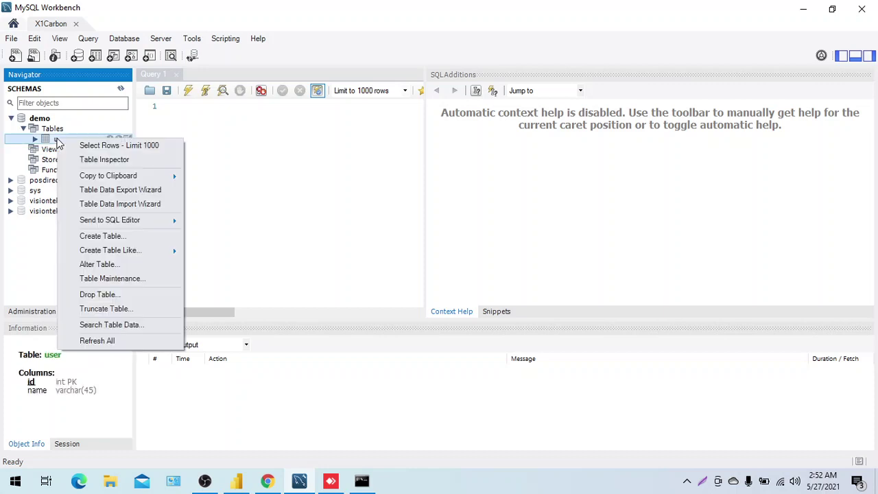
{"action": "left_click", "coordinate": [77, 146]}
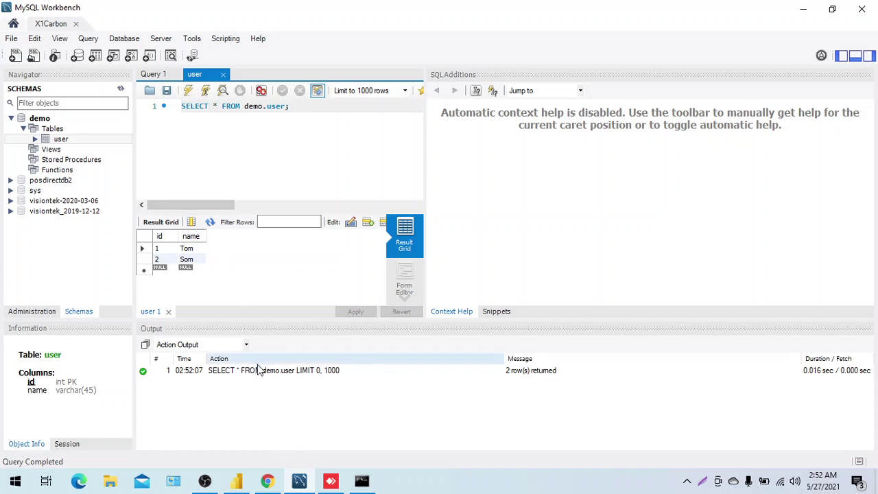
{"action": "left_click", "coordinate": [235, 483]}
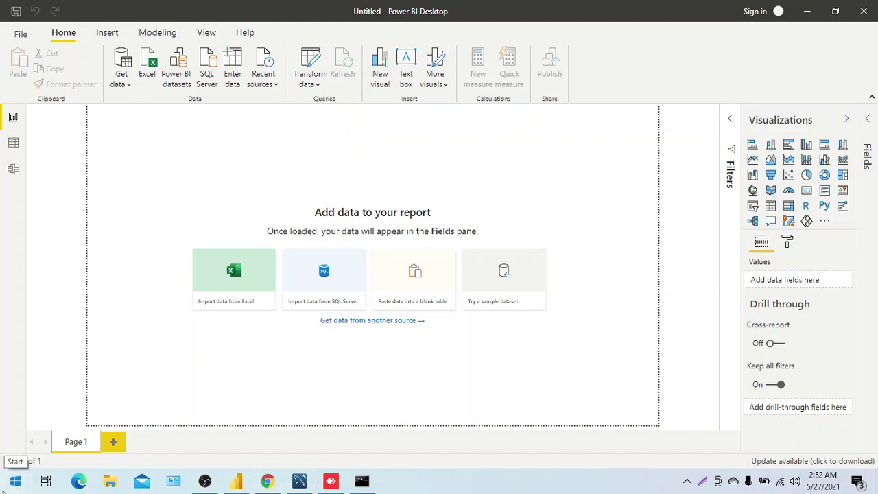
Open Control Panel via Start search 'cont' and maximize its Programs and Features page
{"action": "left_click", "coordinate": [5, 485]}
{"action": "type", "text": "c"}
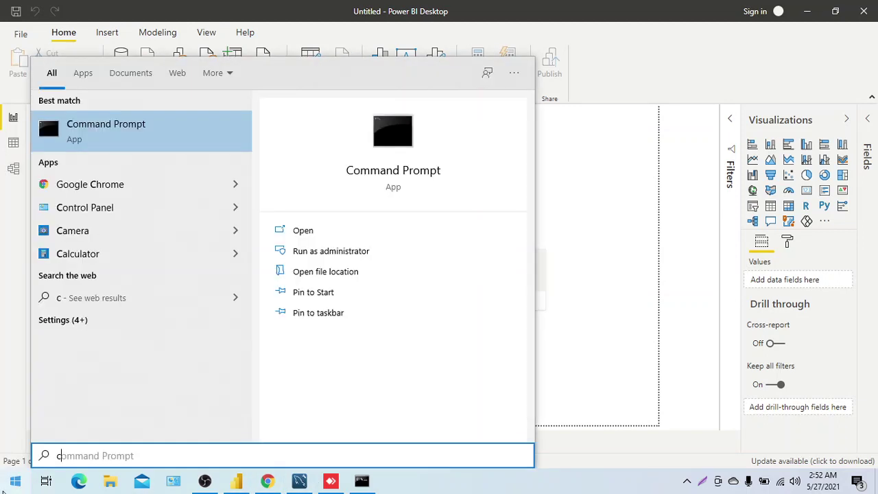
{"action": "type", "text": "ont"}
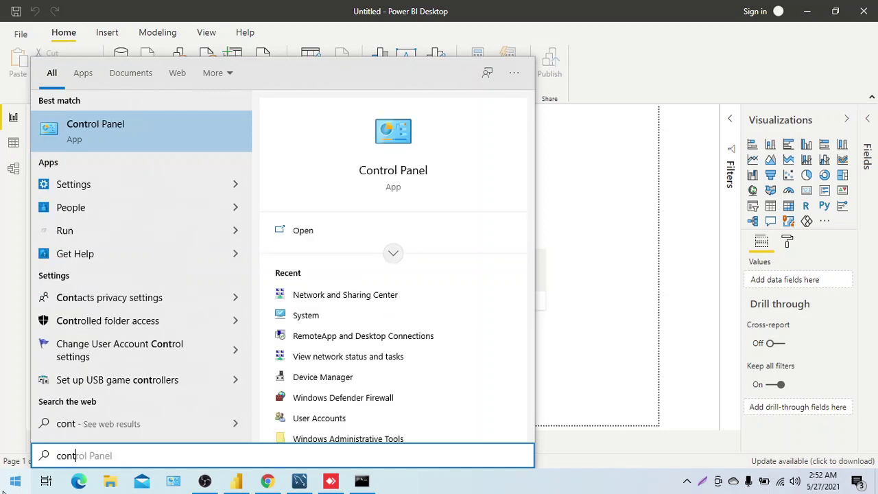
{"action": "key", "text": "Return"}
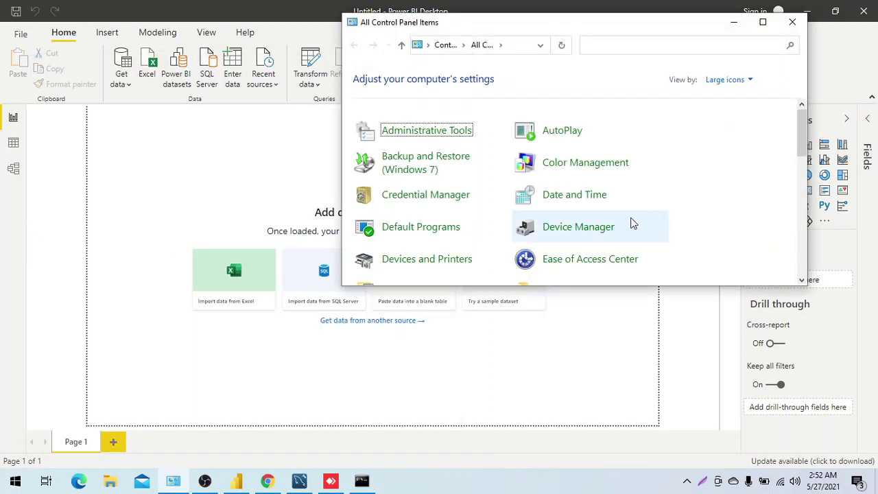
{"action": "scroll", "coordinate": [593, 218], "scroll_direction": "down", "scroll_amount": 2}
{"action": "scroll", "coordinate": [594, 218], "scroll_direction": "down", "scroll_amount": 10}
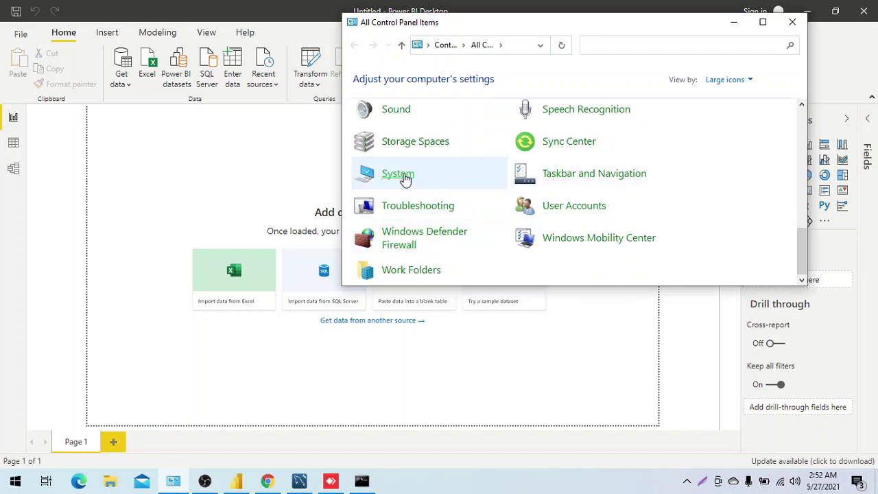
{"action": "scroll", "coordinate": [446, 241], "scroll_direction": "up", "scroll_amount": 1}
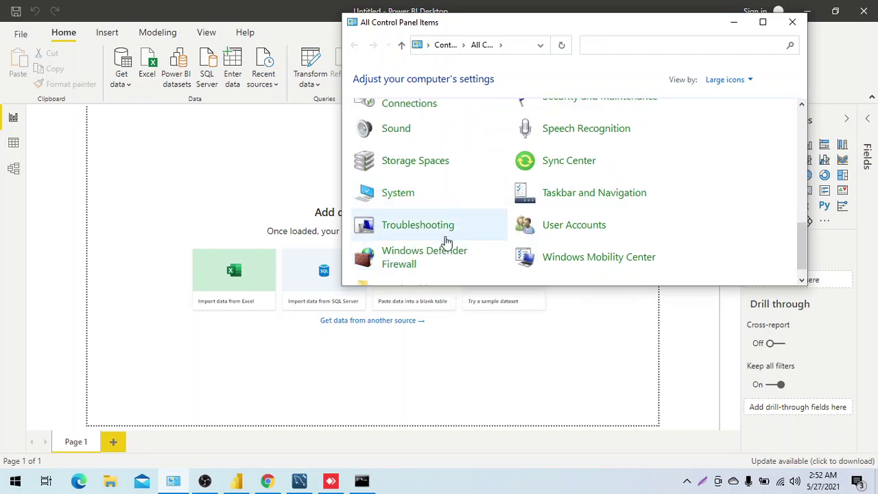
{"action": "scroll", "coordinate": [446, 241], "scroll_direction": "up", "scroll_amount": 1}
{"action": "scroll", "coordinate": [447, 241], "scroll_direction": "down", "scroll_amount": 2}
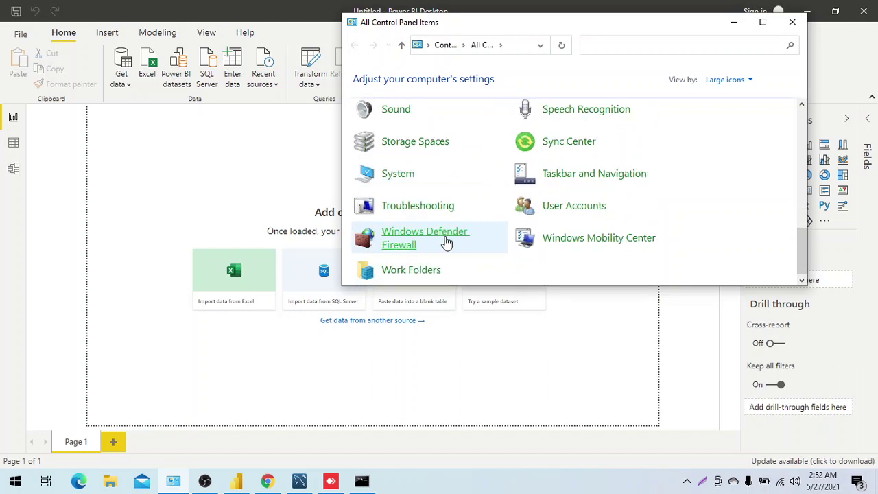
{"action": "scroll", "coordinate": [599, 222], "scroll_direction": "up", "scroll_amount": 1}
{"action": "scroll", "coordinate": [599, 222], "scroll_direction": "up", "scroll_amount": 3}
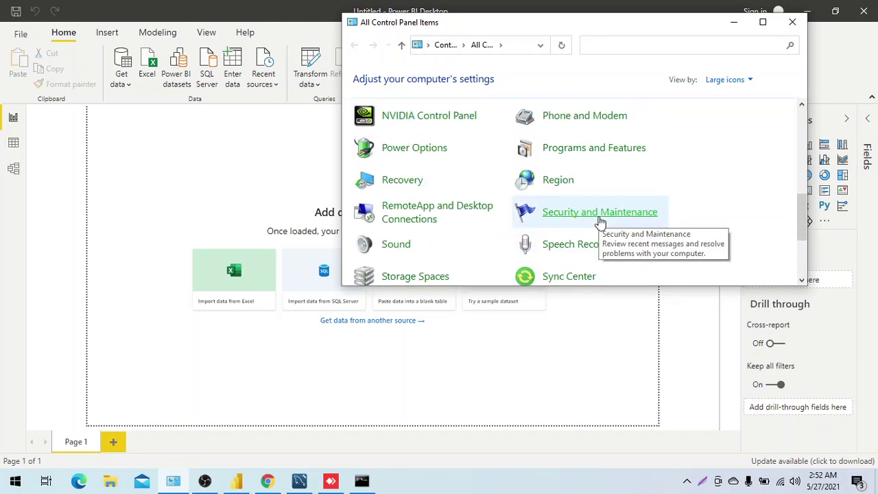
{"action": "left_click", "coordinate": [595, 148]}
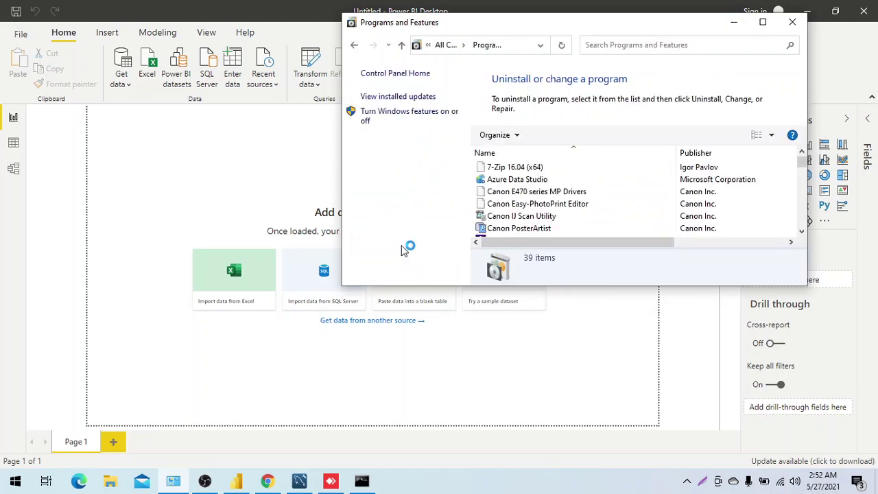
{"action": "left_click", "coordinate": [767, 27]}
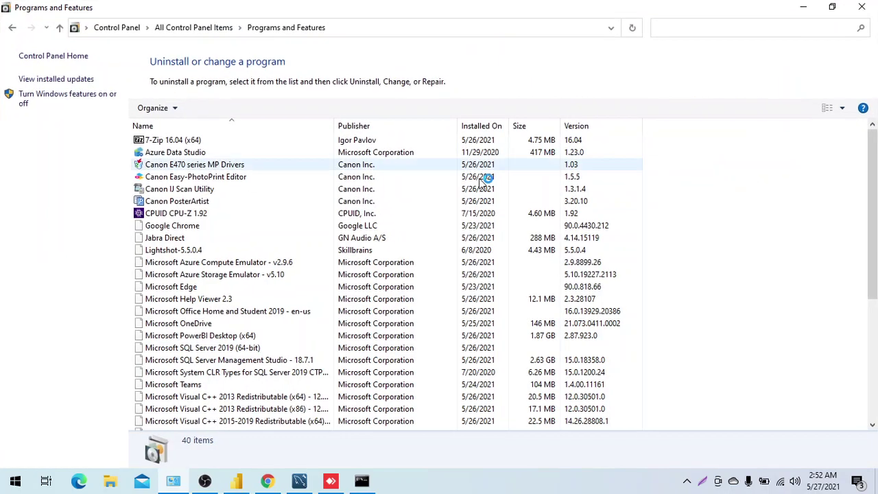
Select MySQL Connector Net 8.0.25, just above MySQL Workbench 8.0 CE, in the programs list
{"action": "scroll", "coordinate": [290, 274], "scroll_direction": "down", "scroll_amount": 7}
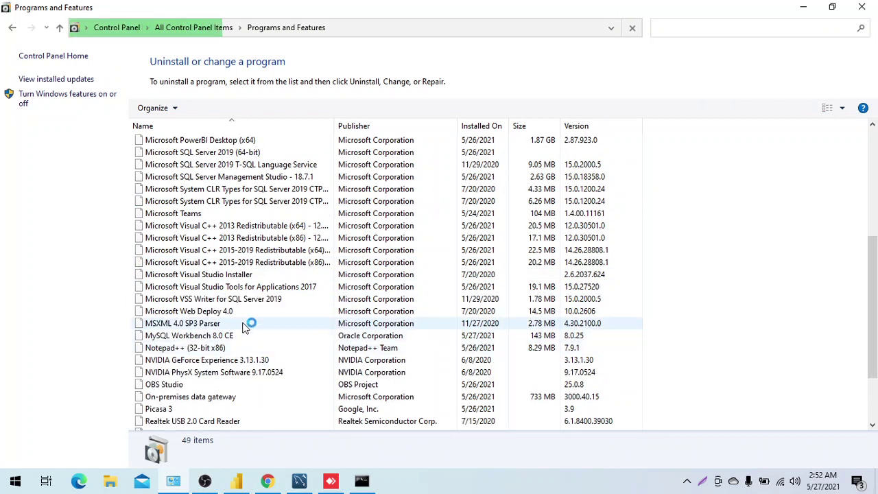
{"action": "left_click", "coordinate": [248, 322]}
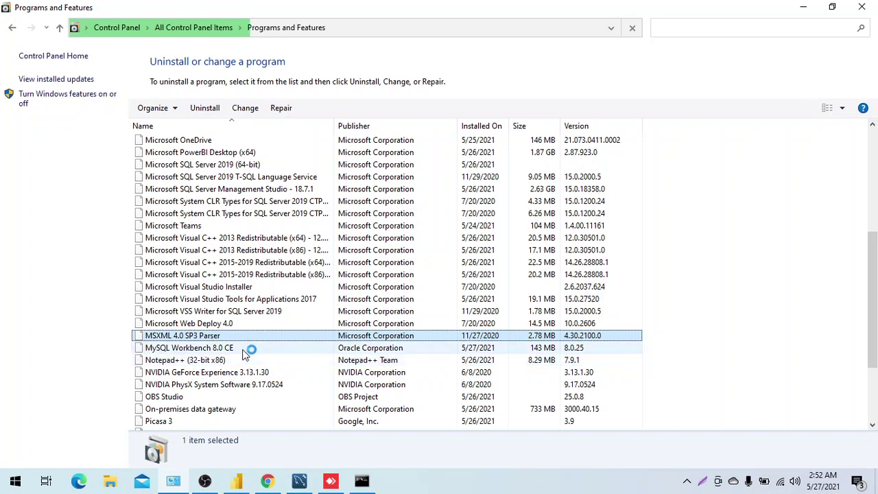
{"action": "left_click", "coordinate": [251, 348]}
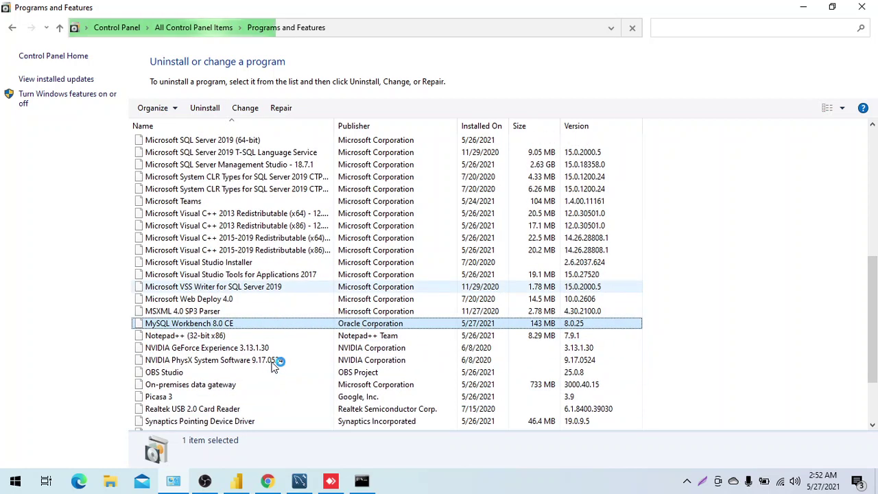
{"action": "scroll", "coordinate": [272, 367], "scroll_direction": "up", "scroll_amount": 2}
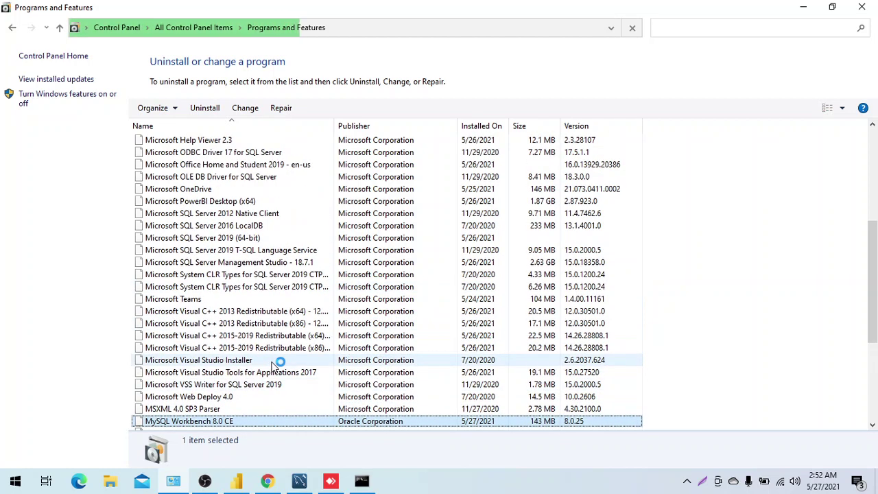
{"action": "scroll", "coordinate": [272, 367], "scroll_direction": "down", "scroll_amount": 5}
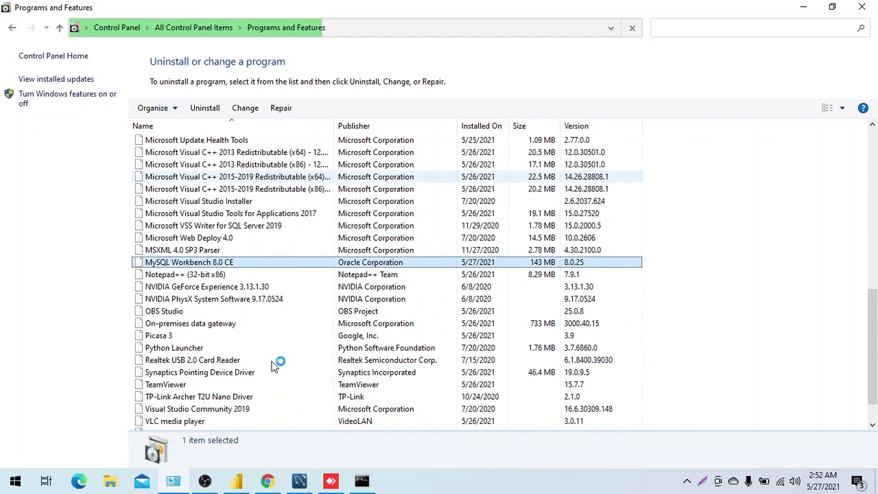
{"action": "scroll", "coordinate": [273, 367], "scroll_direction": "down", "scroll_amount": 1}
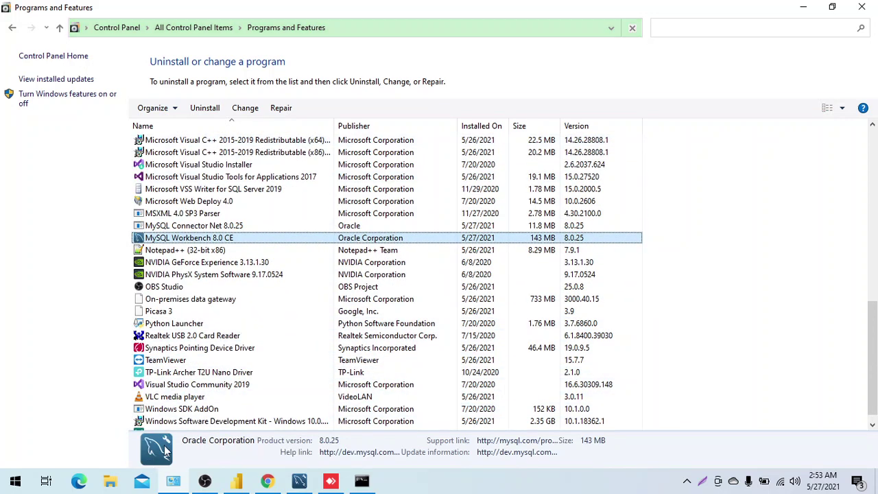
{"action": "scroll", "coordinate": [271, 348], "scroll_direction": "down", "scroll_amount": 1}
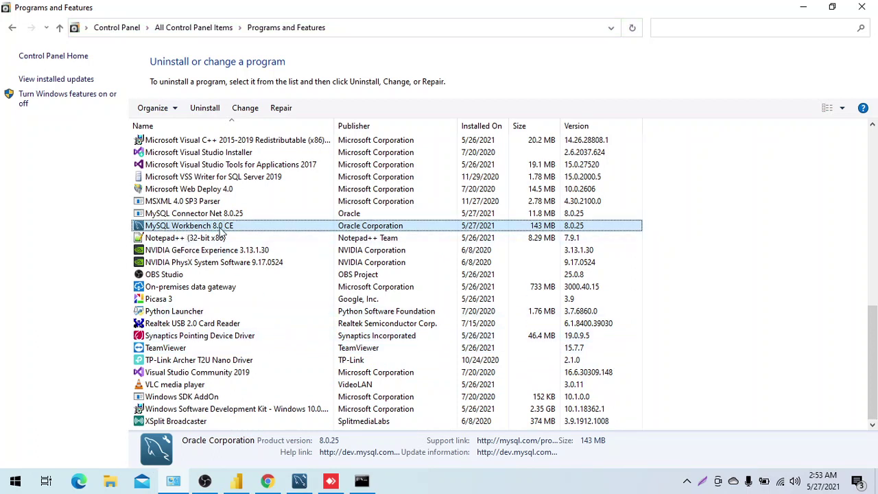
{"action": "key", "text": "Up"}
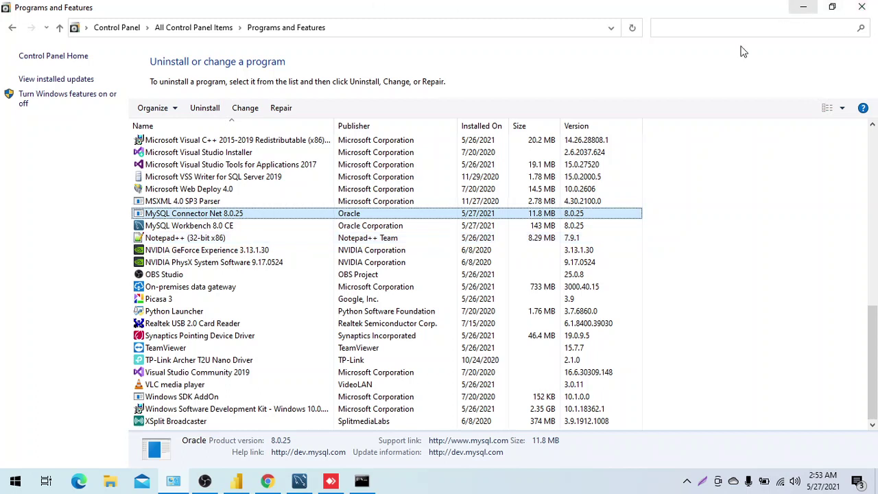
Uninstall MySQL Connector Net 8.0.25, confirming with Yes, then return to Power BI Desktop
{"action": "right_click", "coordinate": [198, 217]}
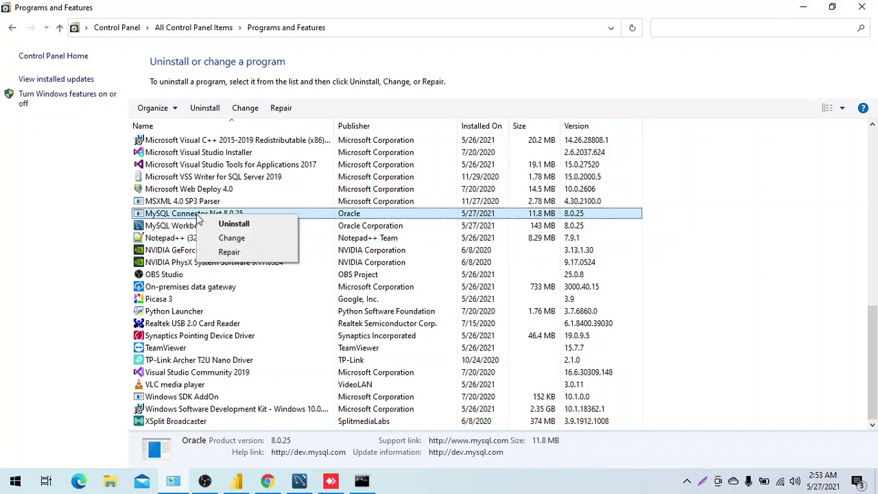
{"action": "left_click", "coordinate": [214, 225]}
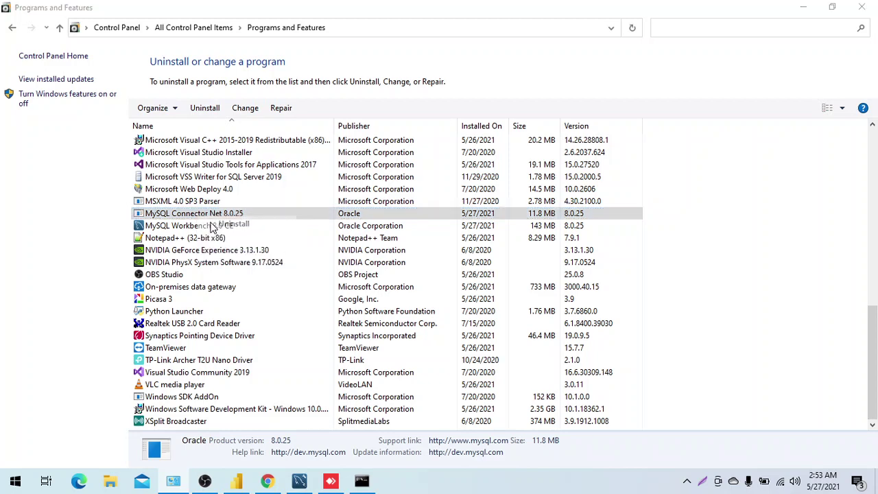
{"action": "left_click", "coordinate": [504, 238]}
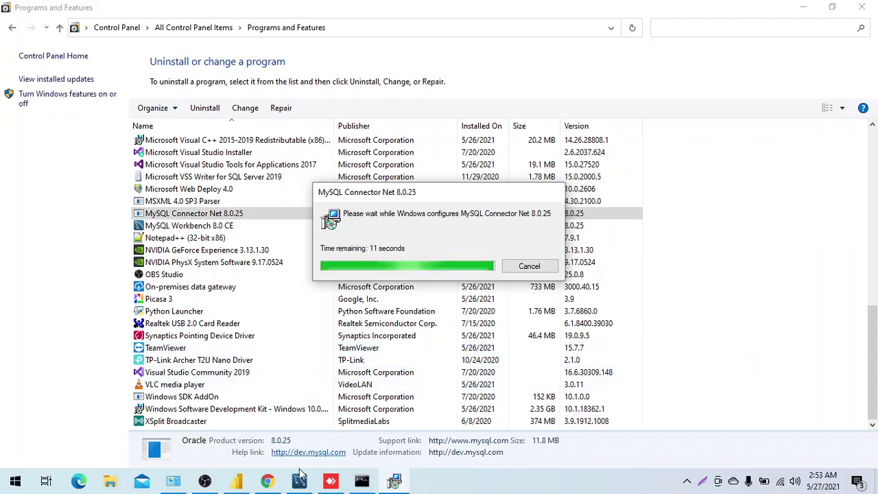
{"action": "left_click", "coordinate": [236, 481]}
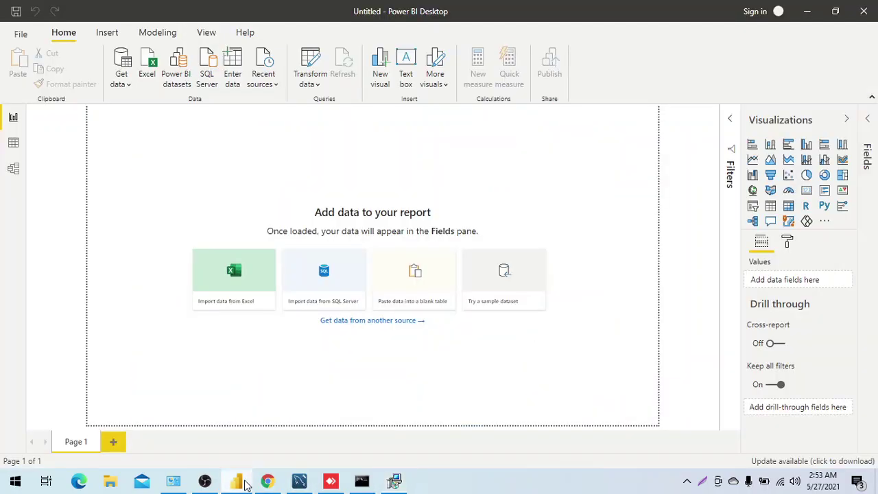
Close Power BI Desktop without saving and minimize the Programs and Features window
{"action": "left_click", "coordinate": [863, 11]}
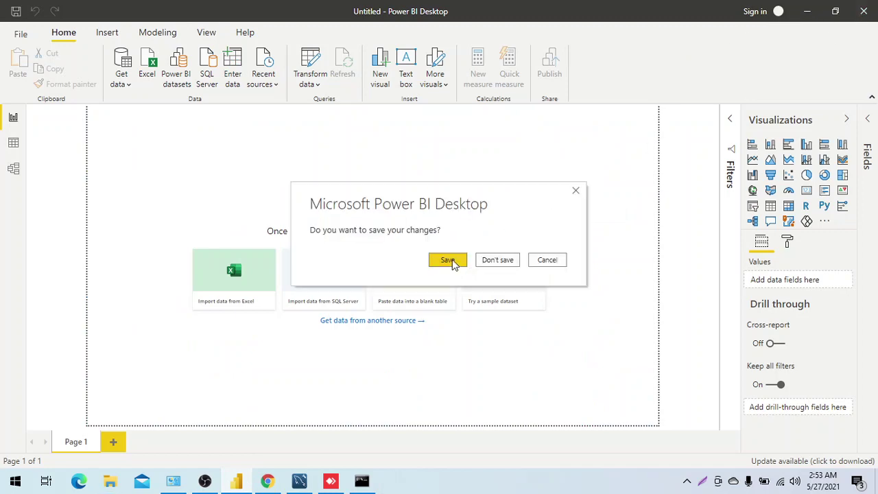
{"action": "left_click", "coordinate": [491, 259]}
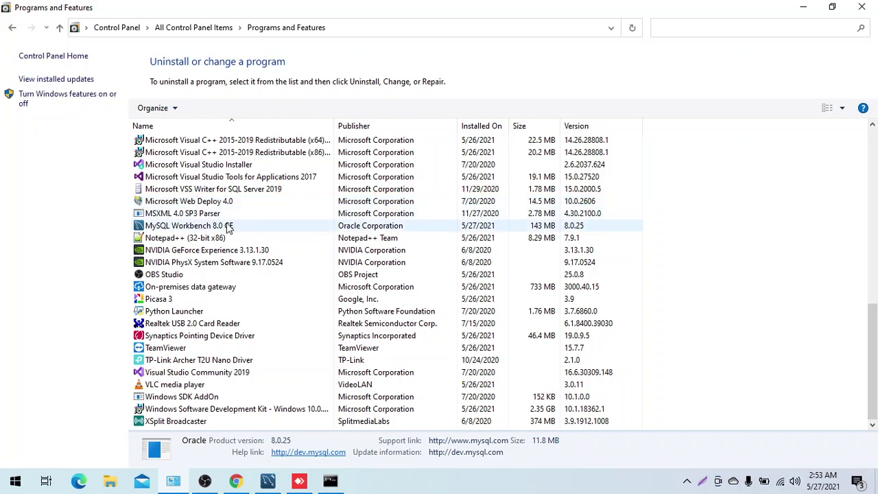
{"action": "left_click", "coordinate": [800, 8]}
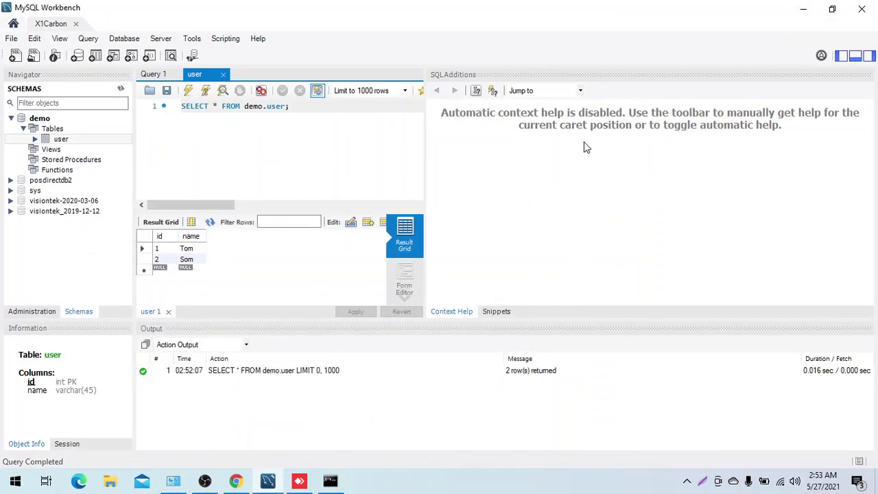
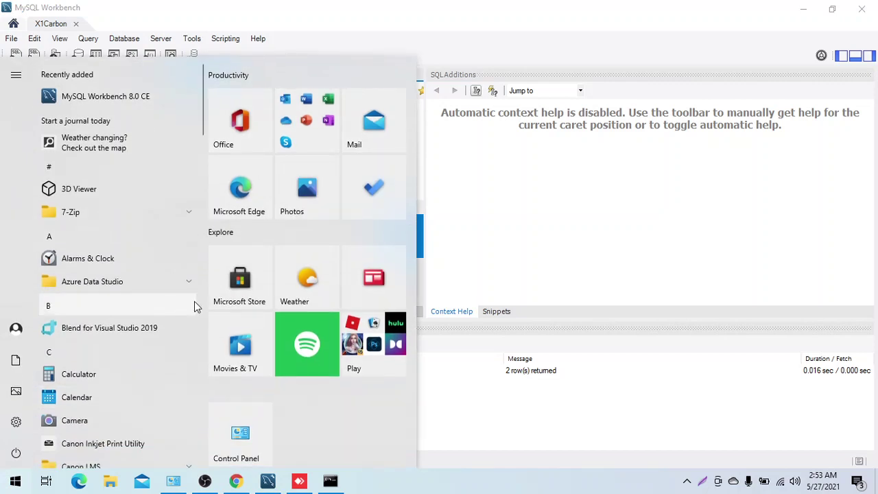
Search the Start menu for 'po' and launch Power BI Desktop from Best match
{"action": "type", "text": "po"}
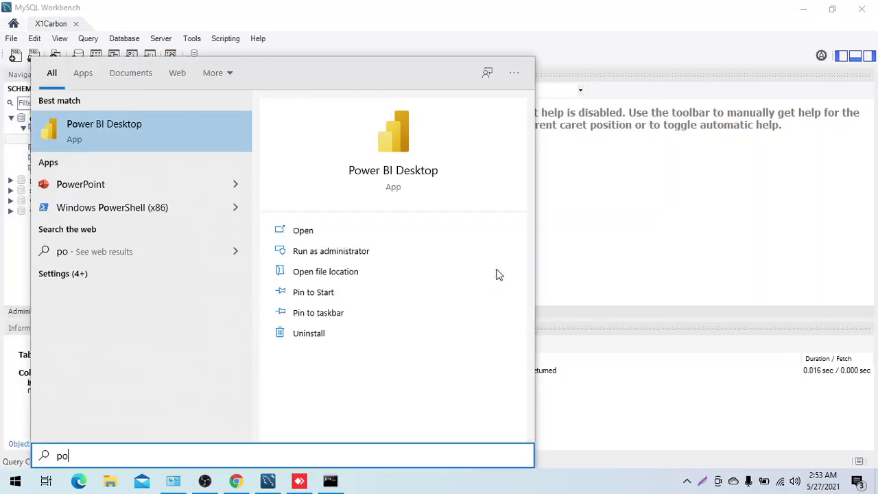
{"action": "left_click", "coordinate": [102, 130]}
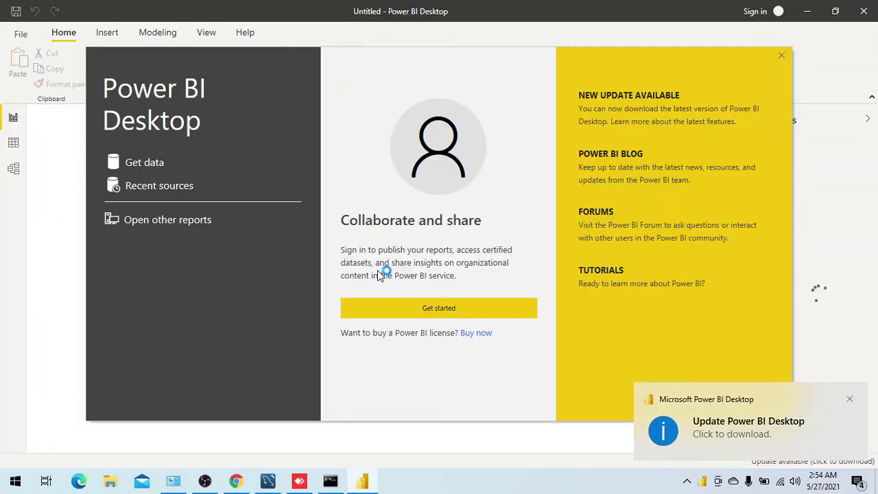
Dismiss the welcome screen and attempt a connection with the MySQL database connector found by searching 'mysql'
{"action": "left_click", "coordinate": [162, 169]}
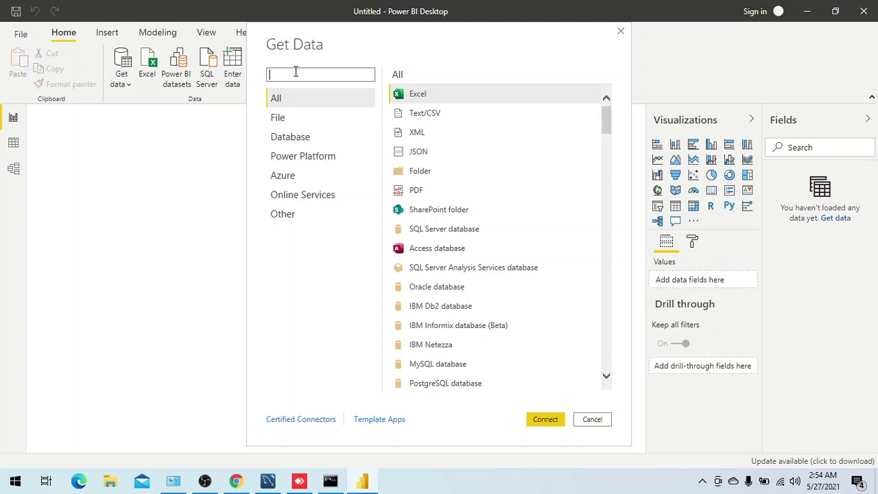
{"action": "type", "text": "mysql"}
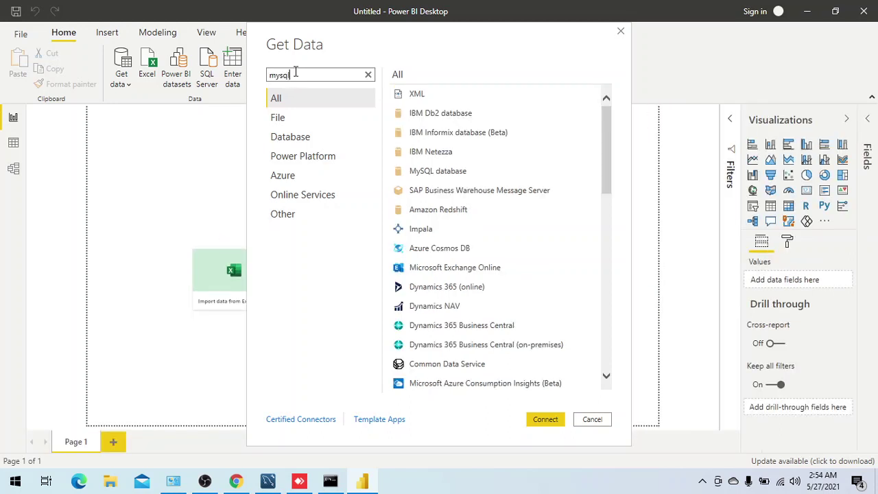
{"action": "left_click", "coordinate": [459, 94]}
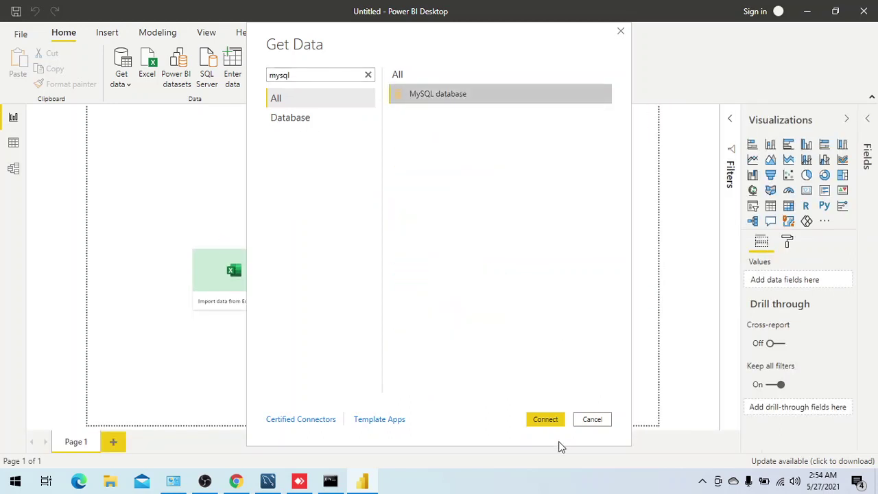
{"action": "left_click", "coordinate": [553, 420]}
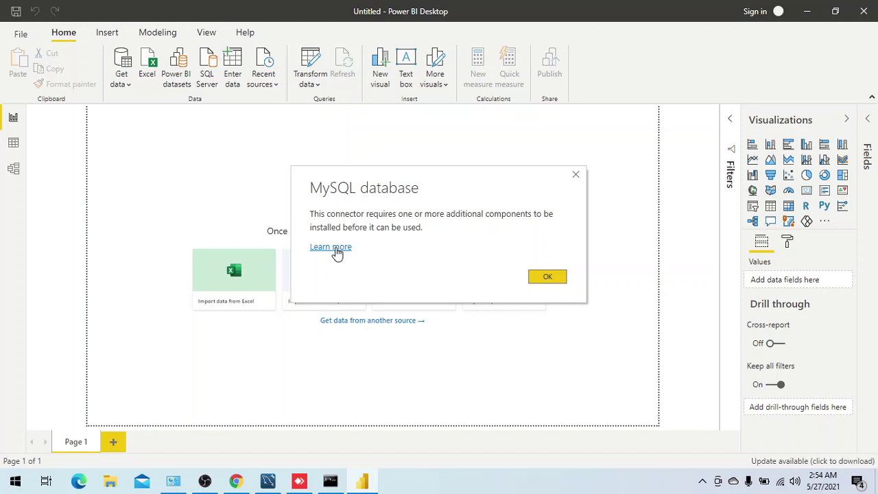
Download the 32-bit MySQL Connector/NET 8.0.25 MSI without logging in and run it
{"action": "left_click", "coordinate": [337, 249]}
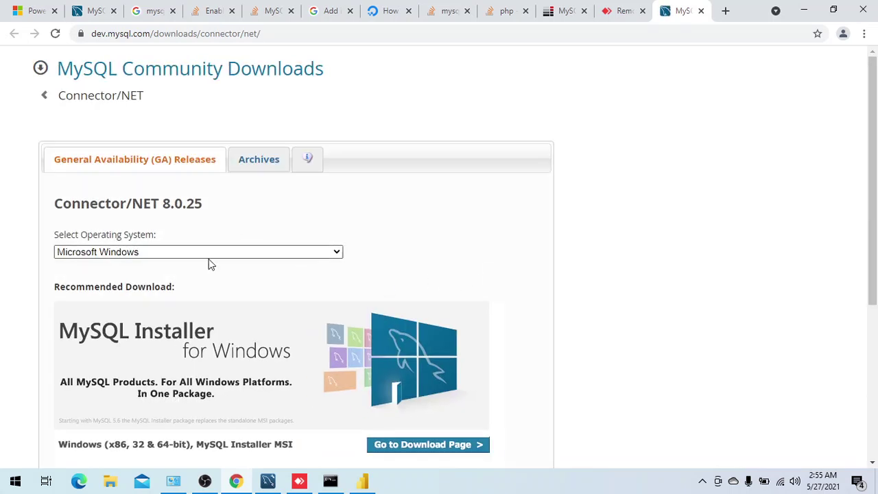
{"action": "scroll", "coordinate": [211, 264], "scroll_direction": "down", "scroll_amount": 3}
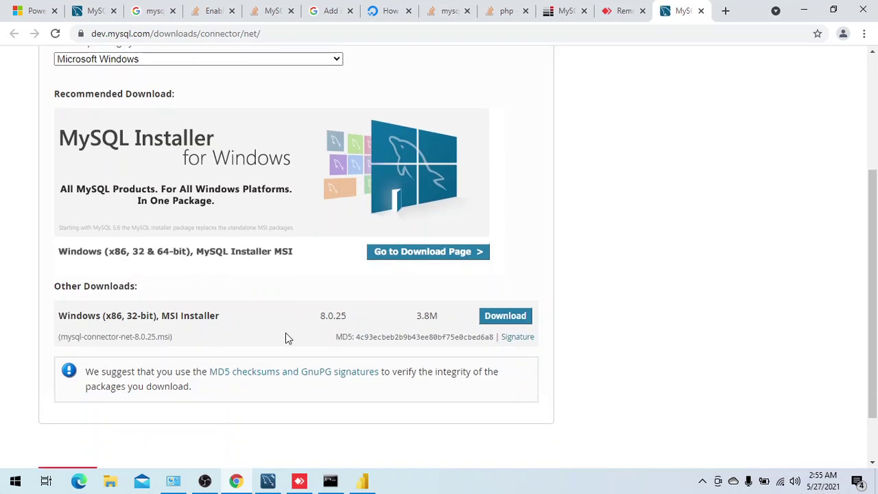
{"action": "left_click", "coordinate": [491, 318]}
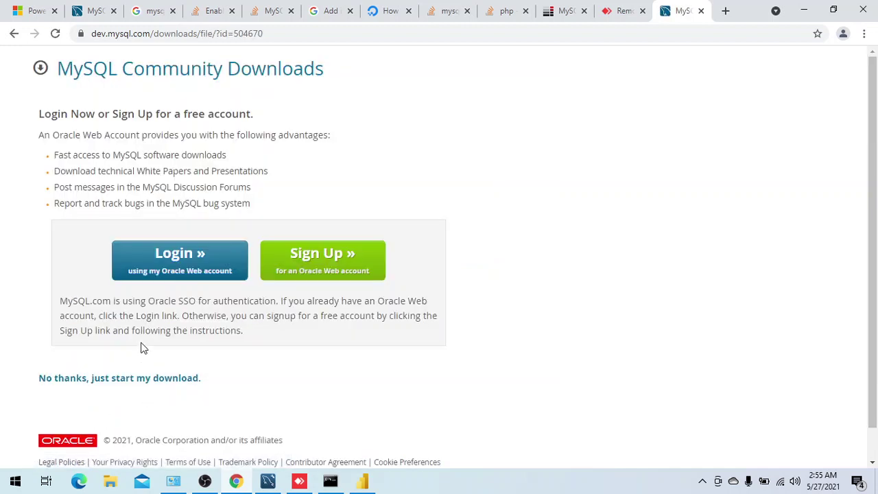
{"action": "left_click", "coordinate": [105, 382]}
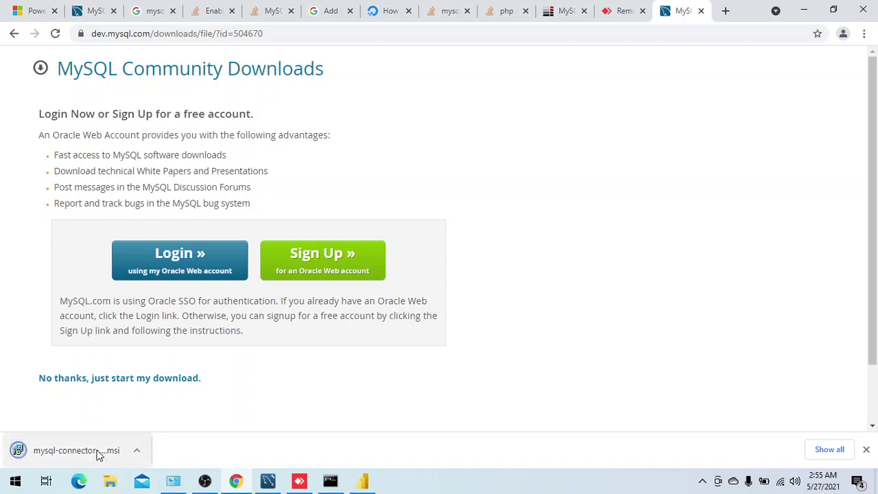
{"action": "left_click", "coordinate": [91, 450]}
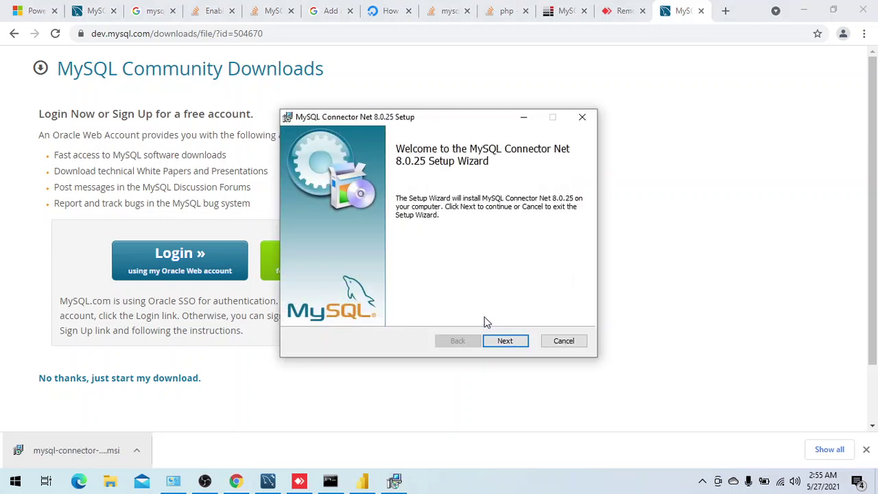
Install MySQL Connector Net 8.0.25 with the Complete setup type and finish the wizard
{"action": "left_click", "coordinate": [506, 340]}
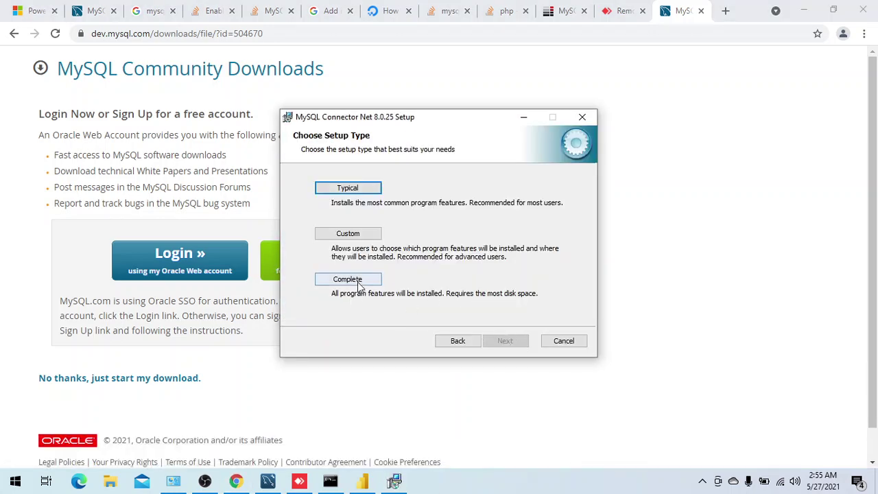
{"action": "left_click", "coordinate": [350, 279]}
{"action": "left_click", "coordinate": [499, 339]}
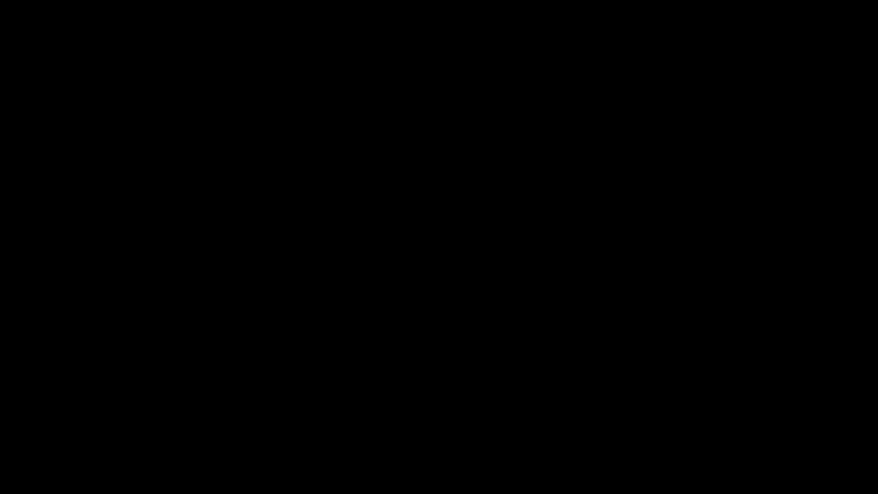
{"action": "left_click", "coordinate": [418, 278]}
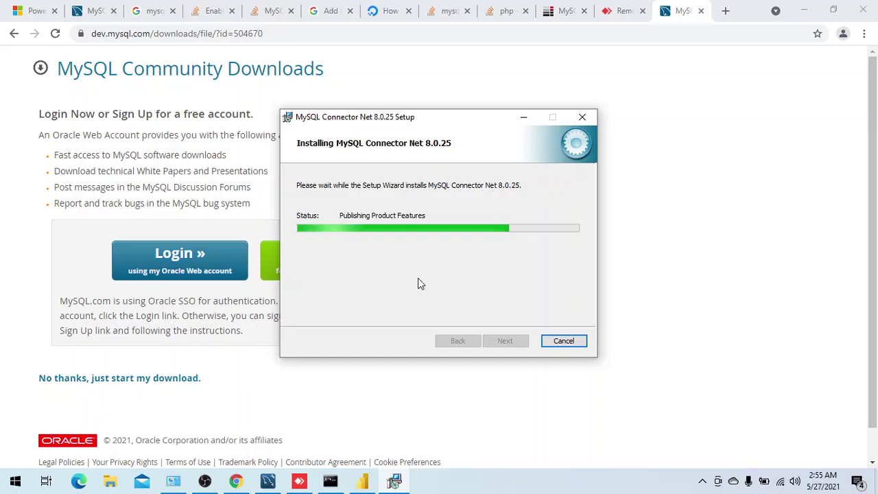
{"action": "left_click", "coordinate": [506, 341]}
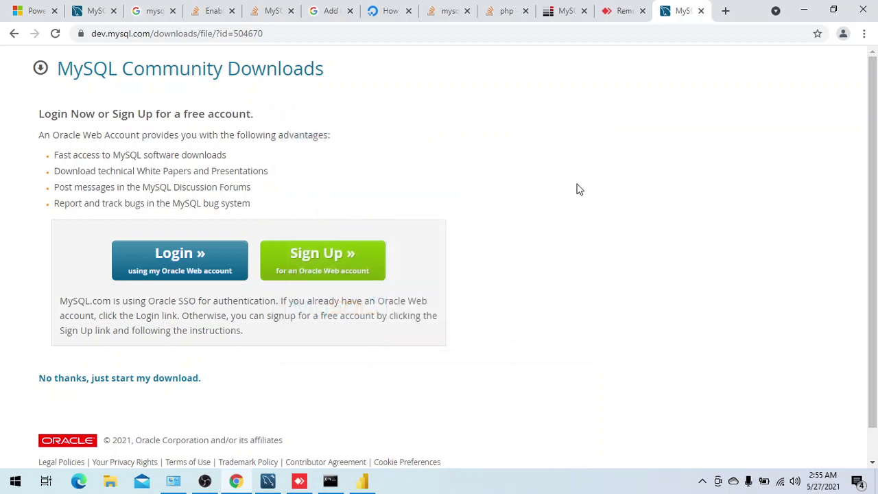
{"action": "left_click", "coordinate": [805, 11]}
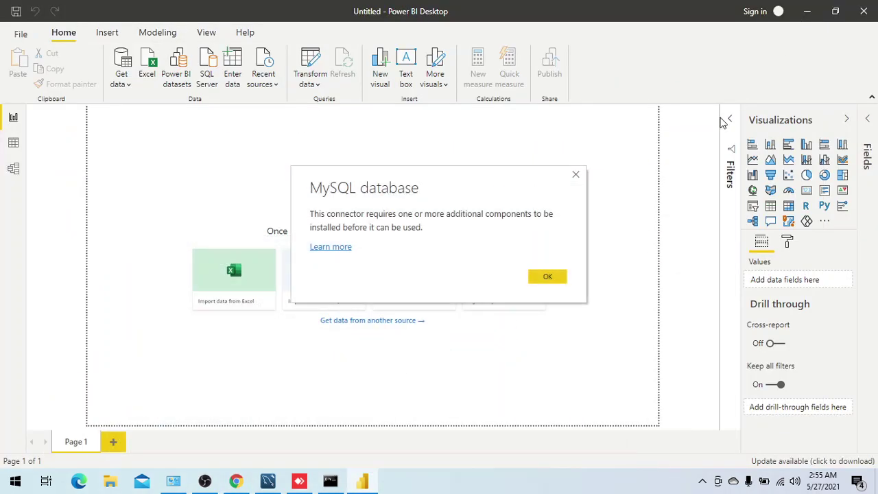
Dismiss the components warning and bring up the full list of data connectors
{"action": "left_click", "coordinate": [548, 276]}
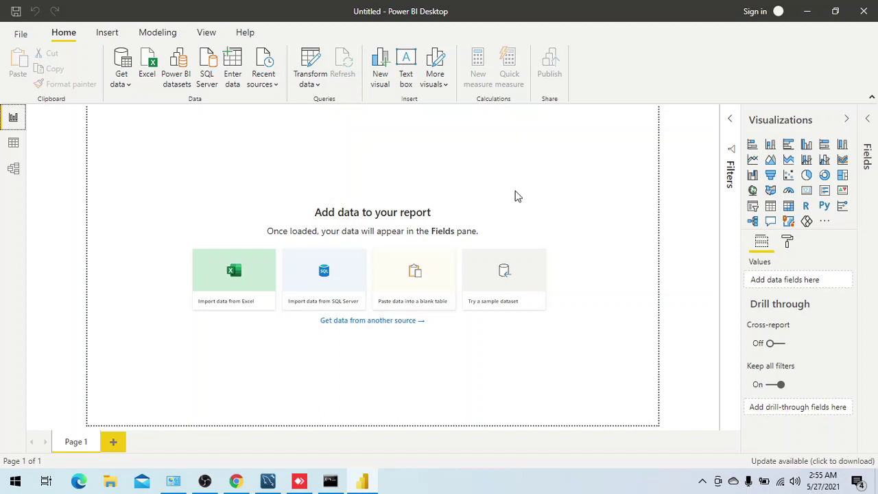
{"action": "left_click", "coordinate": [21, 33]}
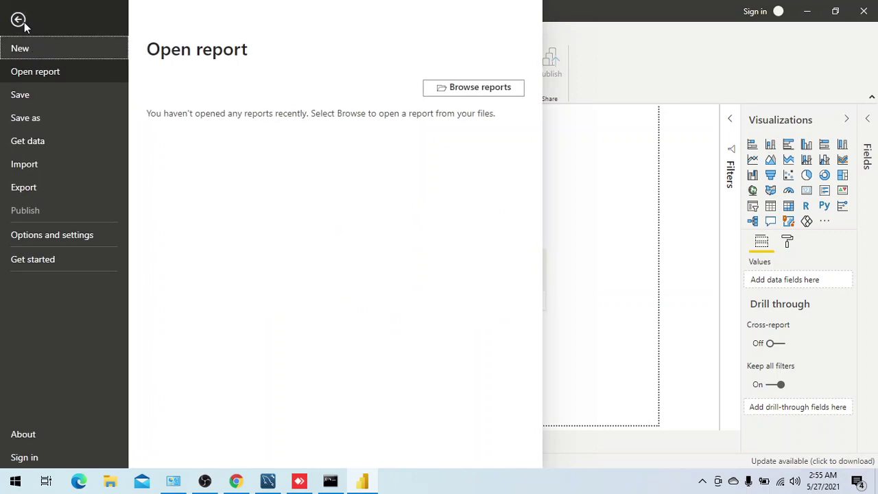
{"action": "left_click", "coordinate": [19, 19]}
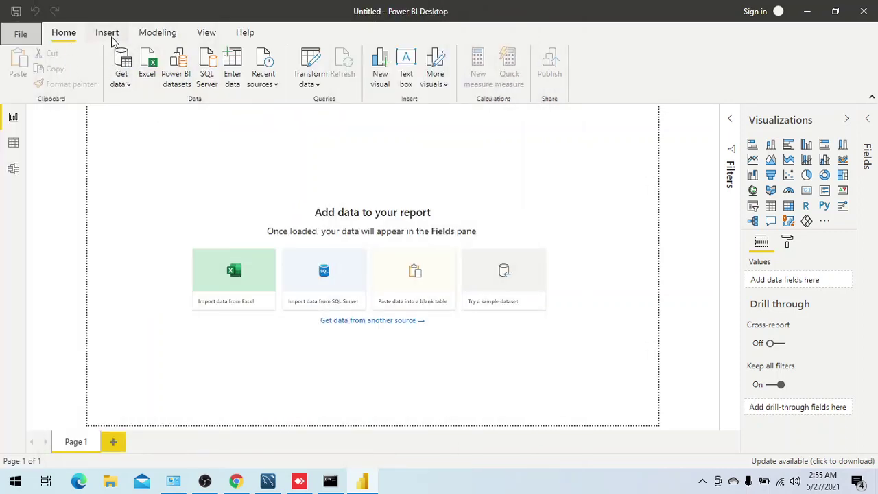
{"action": "left_click", "coordinate": [118, 79]}
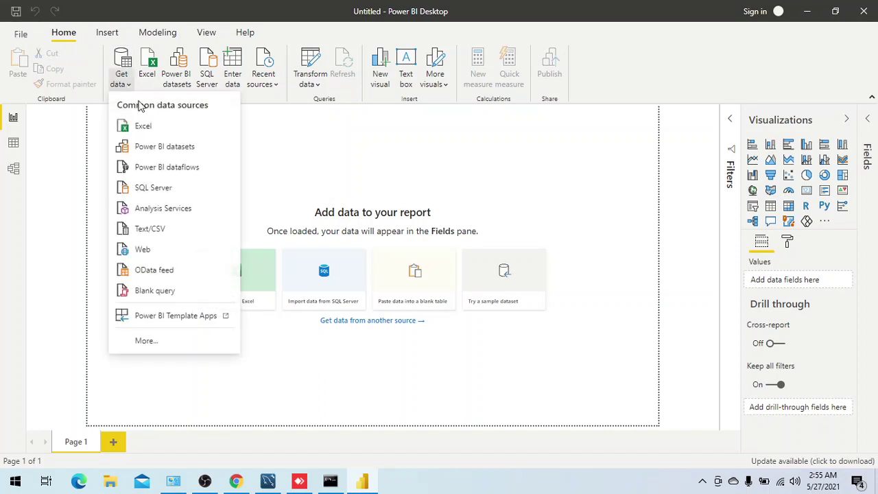
{"action": "left_click", "coordinate": [168, 341]}
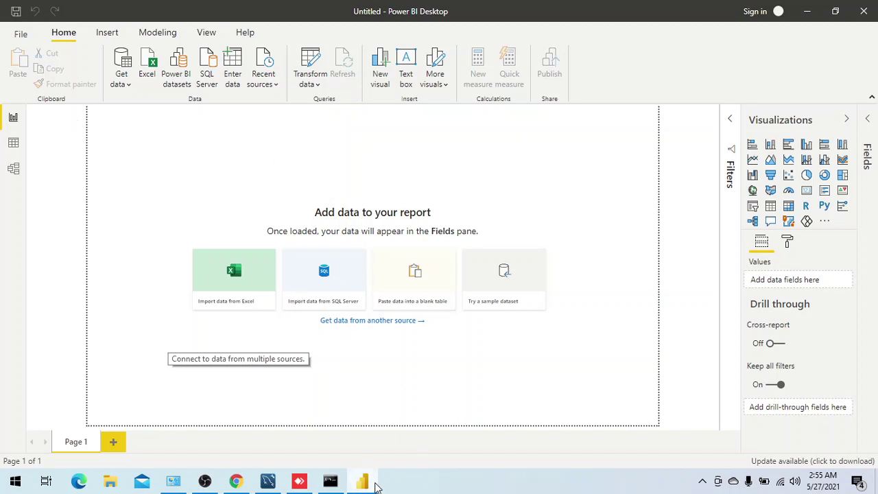
Retry the MySQL database connector, dismiss the same components warning, and close Power BI Desktop
{"action": "mouse_move", "coordinate": [376, 483]}
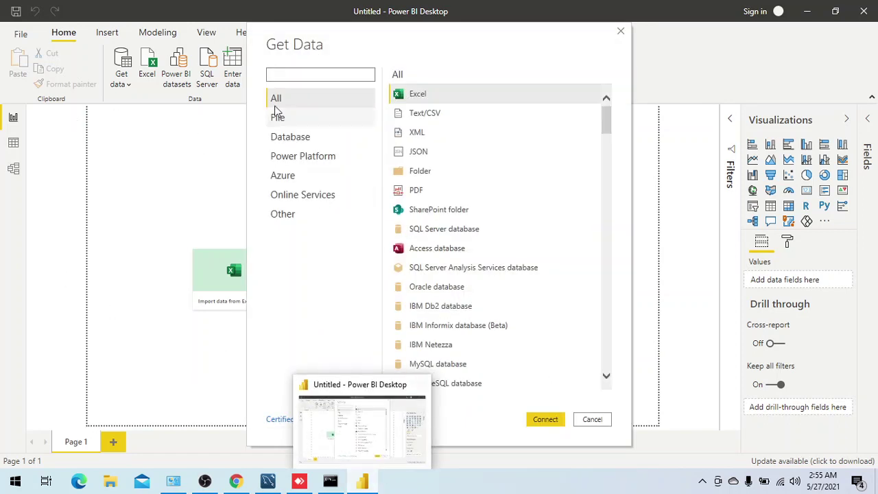
{"action": "left_click", "coordinate": [305, 77]}
{"action": "type", "text": "my"}
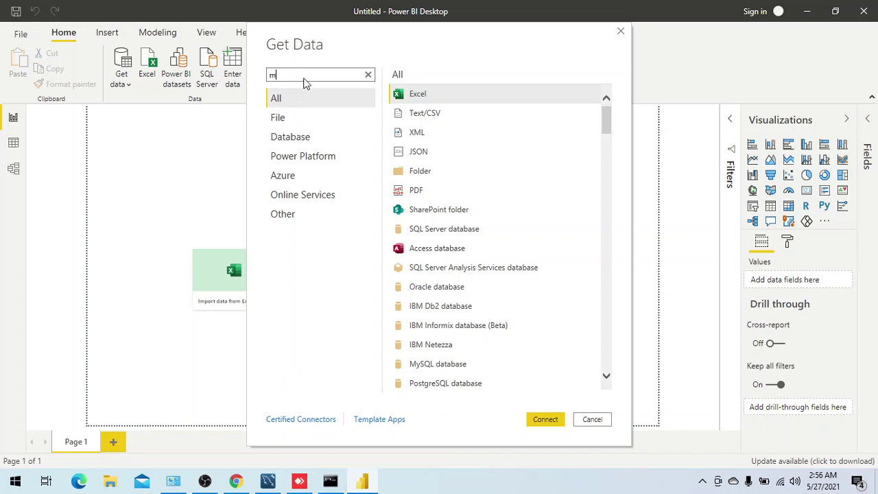
{"action": "left_click", "coordinate": [413, 96]}
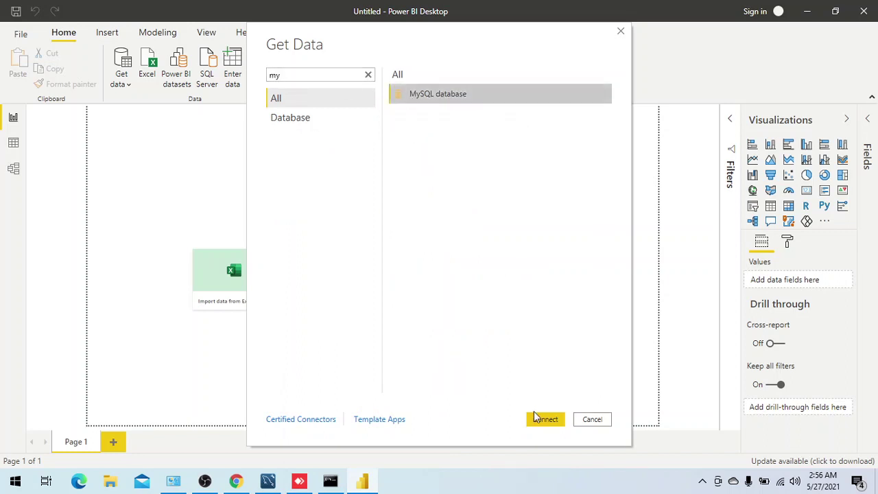
{"action": "left_click", "coordinate": [546, 419]}
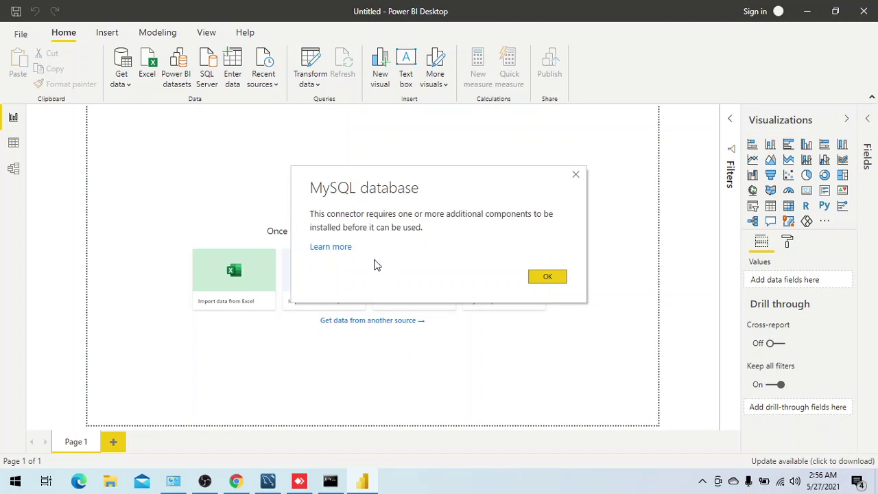
{"action": "left_click", "coordinate": [553, 276]}
{"action": "left_click", "coordinate": [862, 11]}
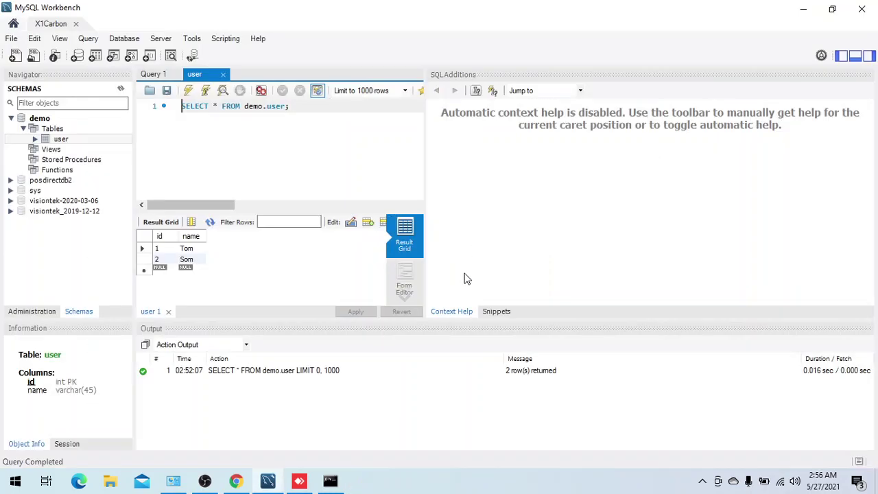
Relaunch Power BI Desktop via a Start search for 'powe' and dismiss its welcome screen
{"action": "left_click", "coordinate": [4, 489]}
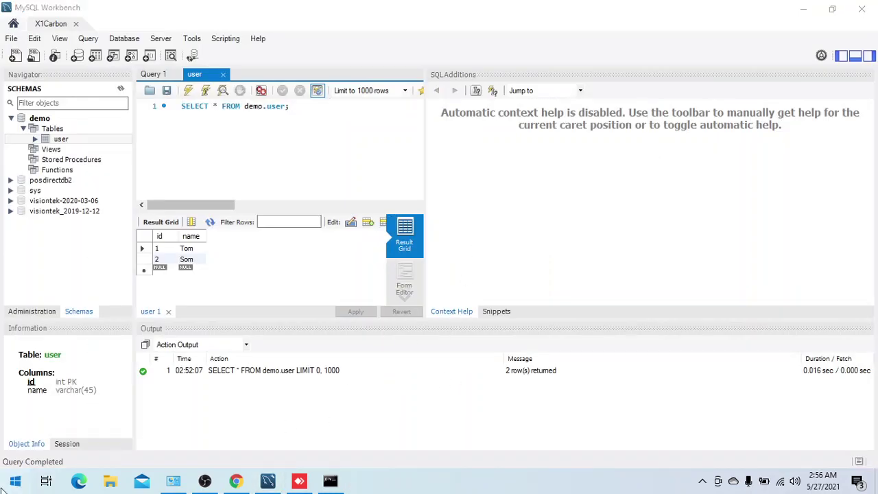
{"action": "type", "text": "powe"}
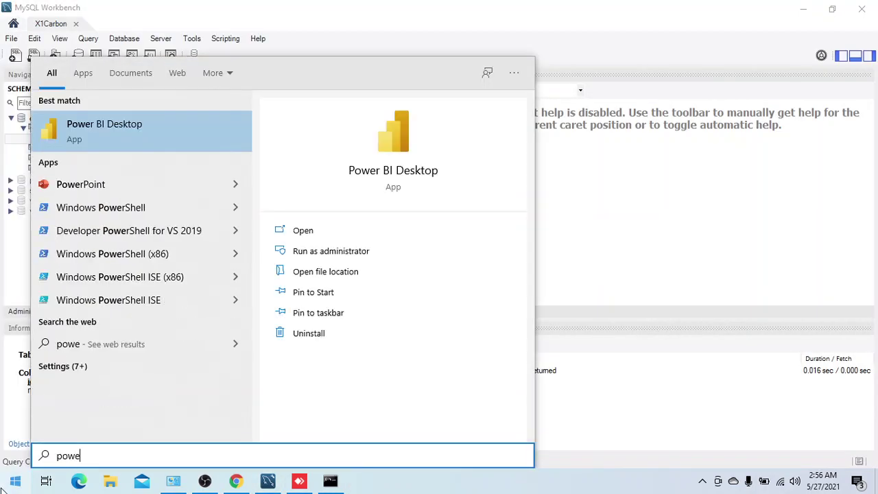
{"action": "left_click", "coordinate": [3, 489]}
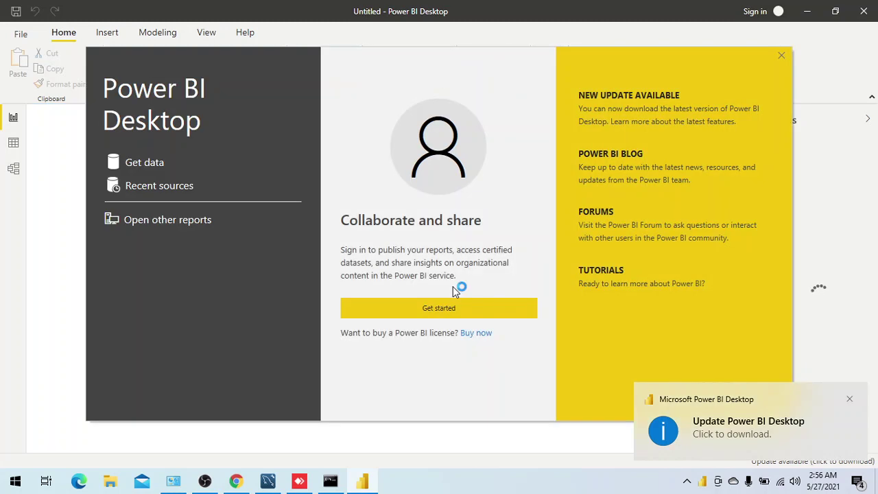
{"action": "left_click", "coordinate": [157, 165]}
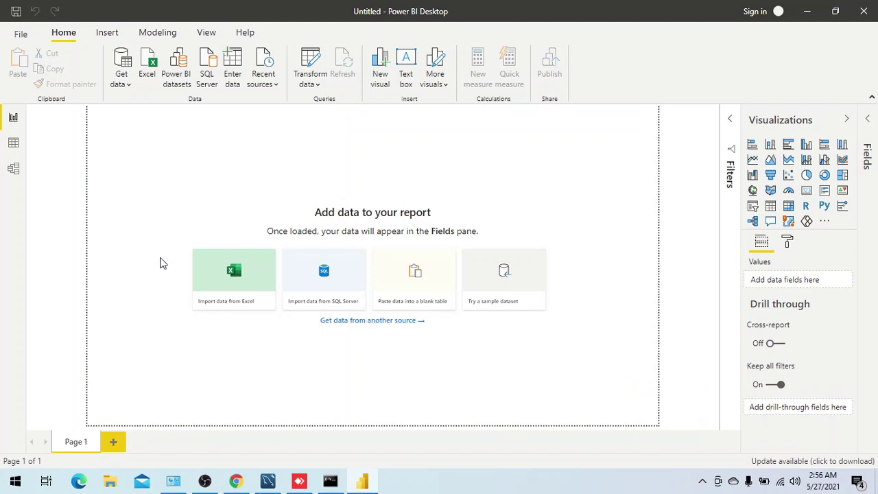
Choose MySQL database as the data source from the Get data gallery
{"action": "left_click", "coordinate": [32, 30]}
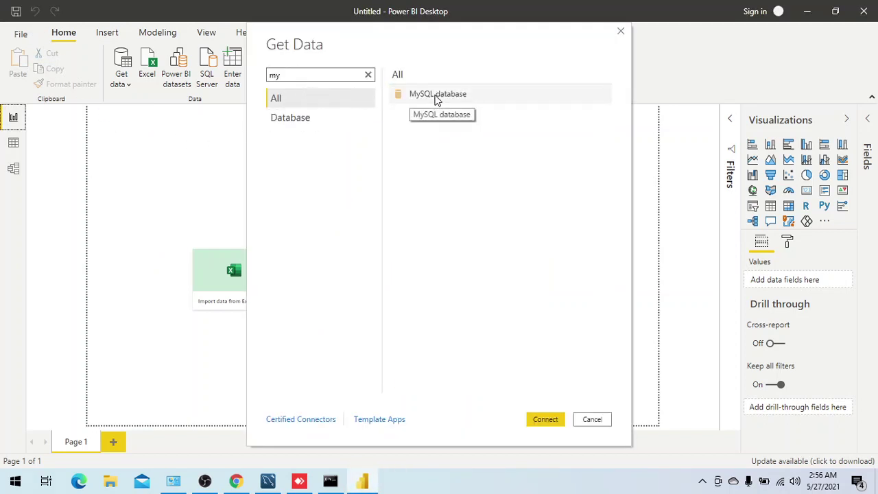
{"action": "double_click", "coordinate": [437, 94]}
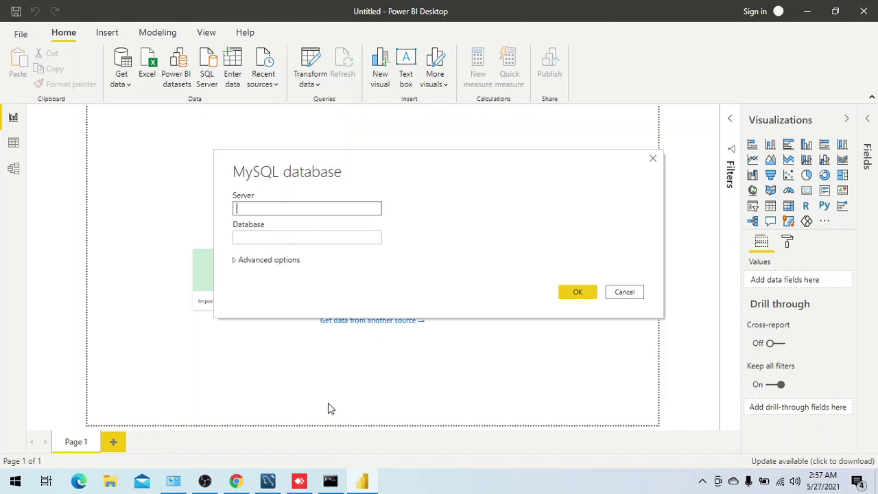
Enter server 192.168.1.5 and database demo, expand Advanced options, and submit
{"action": "type", "text": "192.168.1.5"}
{"action": "left_click", "coordinate": [276, 237]}
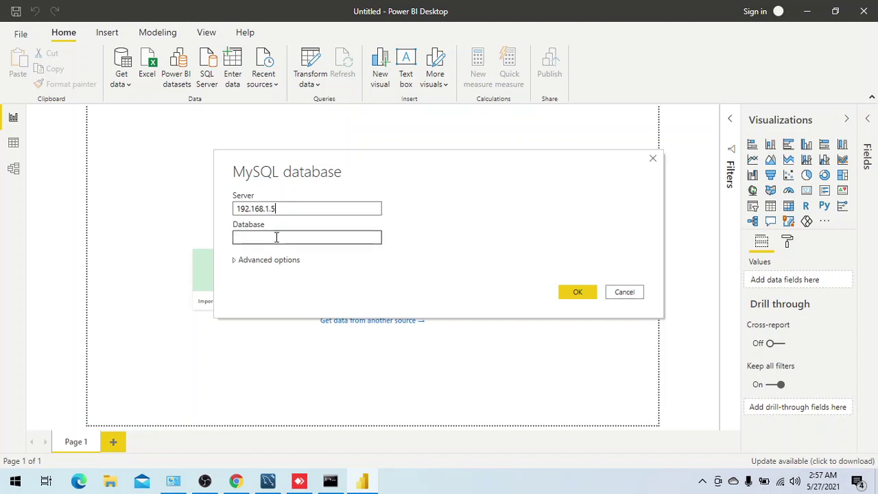
{"action": "type", "text": "demo"}
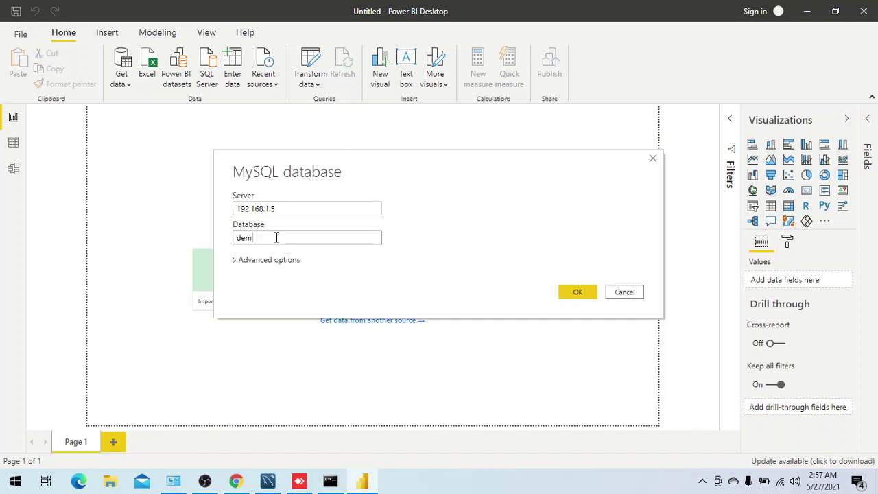
{"action": "left_click", "coordinate": [291, 260]}
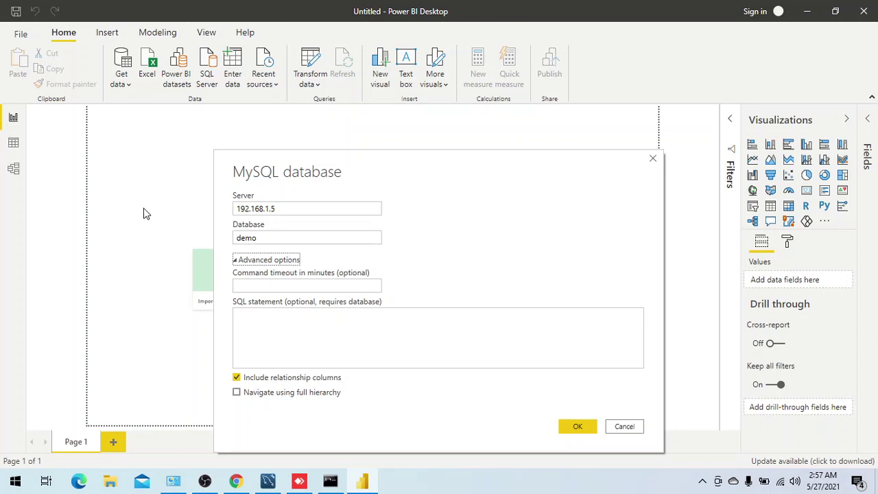
{"action": "left_click", "coordinate": [576, 426]}
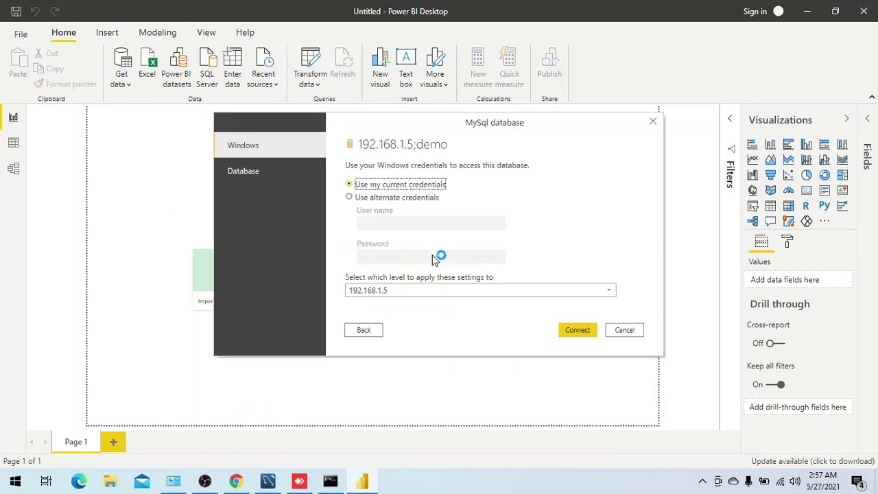
Sign in with a database user name and password applied to the 192.168.1.5;demo level and connect
{"action": "left_click", "coordinate": [267, 178]}
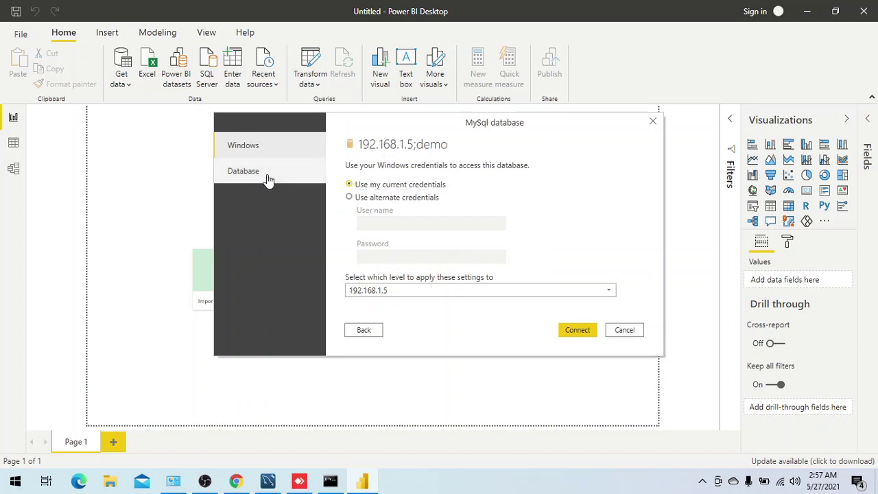
{"action": "left_click", "coordinate": [374, 177]}
{"action": "type", "text": "sa"}
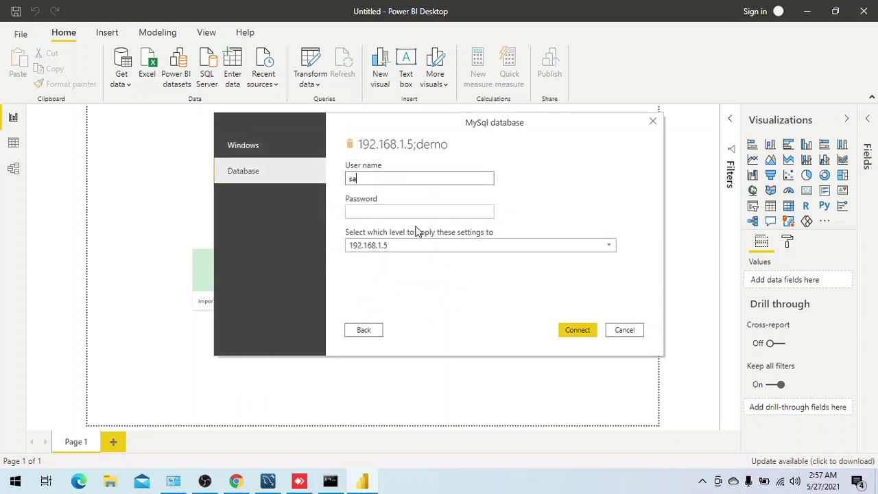
{"action": "left_click", "coordinate": [397, 213]}
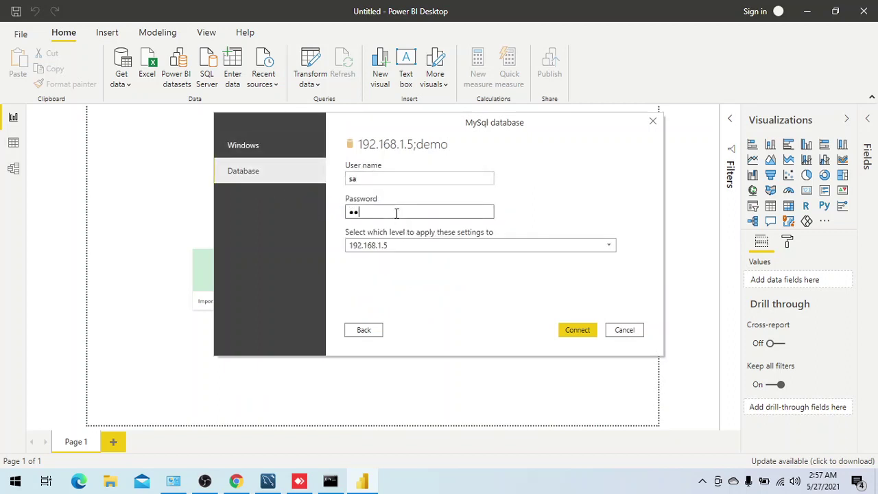
{"action": "left_click", "coordinate": [522, 245]}
{"action": "left_click", "coordinate": [485, 272]}
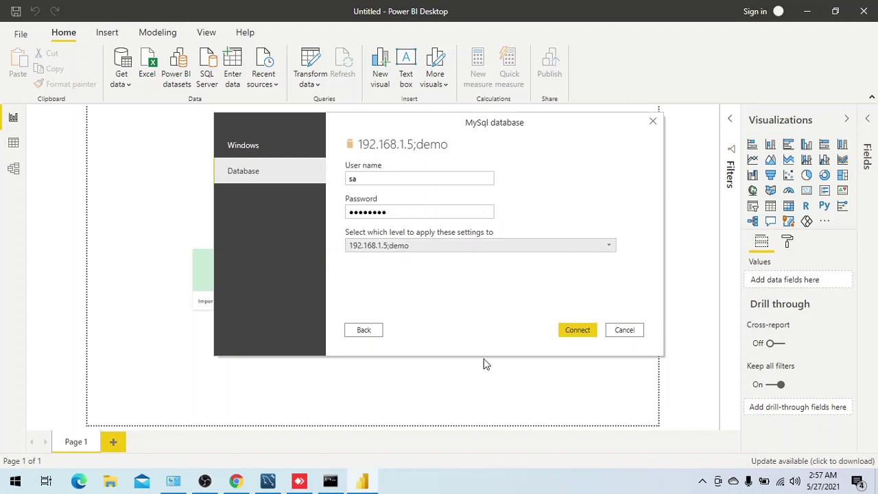
{"action": "left_click", "coordinate": [575, 330]}
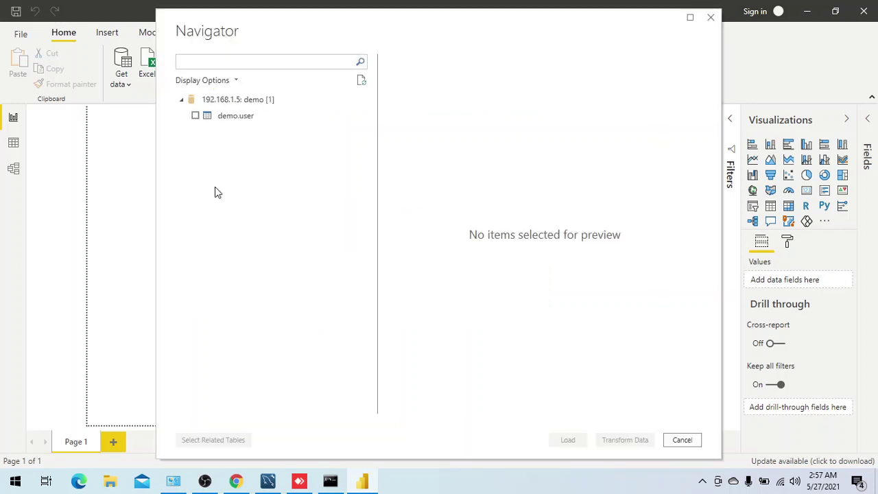
Tick the demo.user table in the Navigator
{"action": "left_click", "coordinate": [195, 116]}
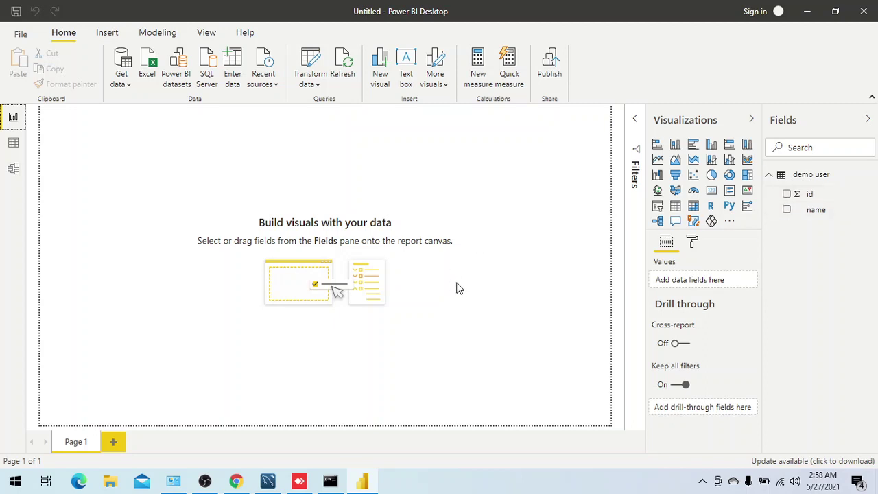
Add a matrix visual showing the demo user name and id fields, enlarged across the upper-left canvas
{"action": "left_click", "coordinate": [695, 208]}
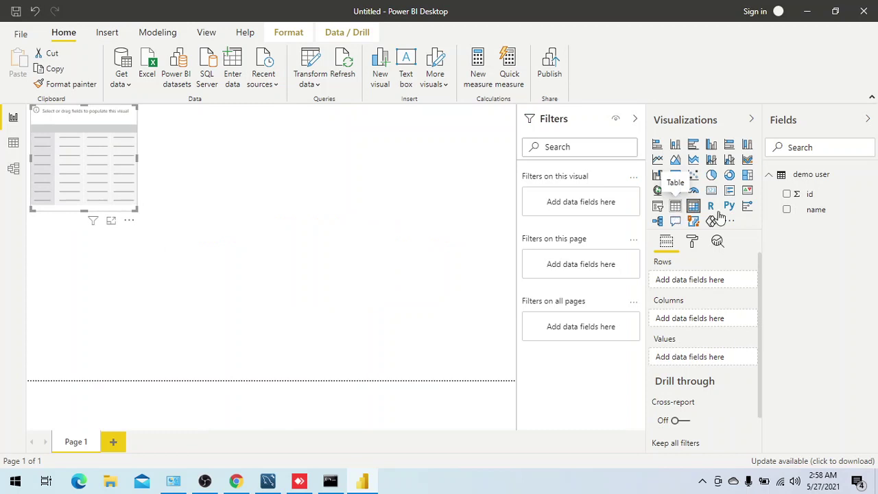
{"action": "left_click", "coordinate": [788, 212]}
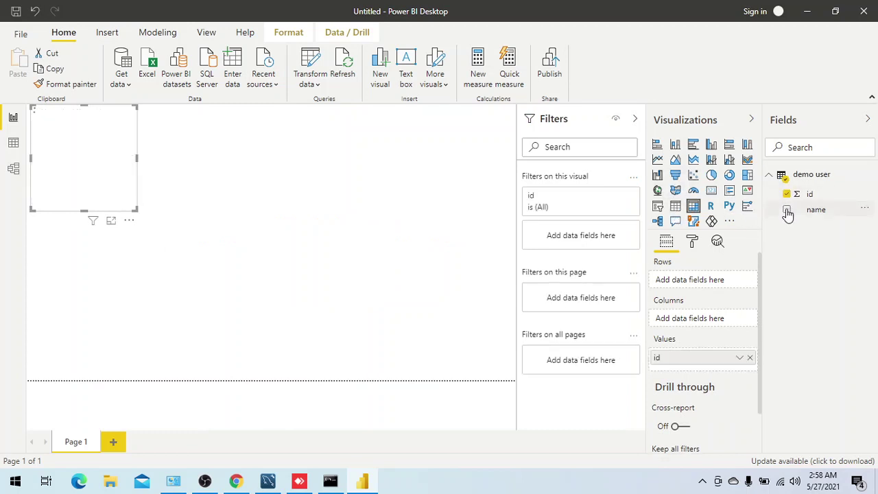
{"action": "left_click_drag", "start_coordinate": [133, 210], "coordinate": [362, 301]}
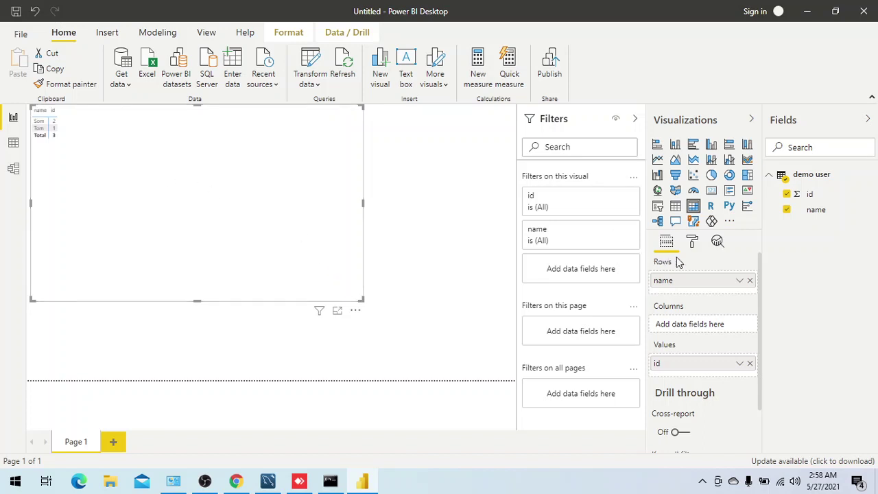
{"action": "left_click", "coordinate": [693, 241]}
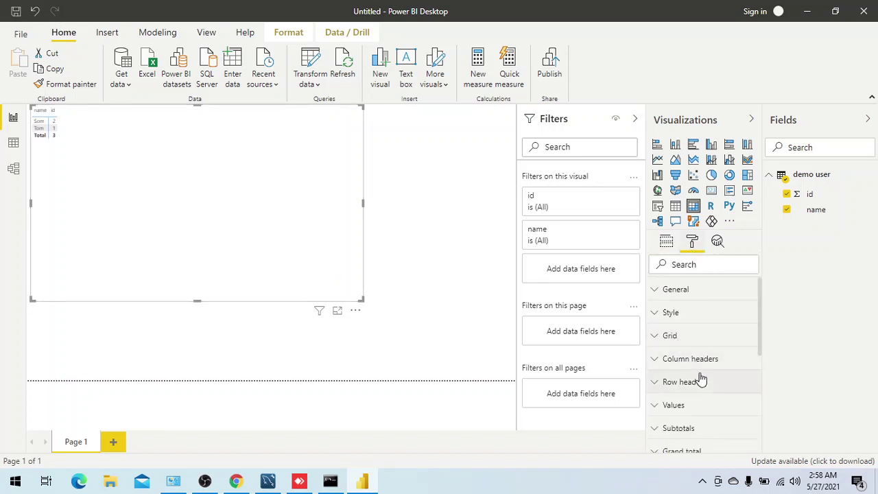
Increase the text size of the visual's cell values by several steps
{"action": "scroll", "coordinate": [698, 363], "scroll_direction": "down", "scroll_amount": 1}
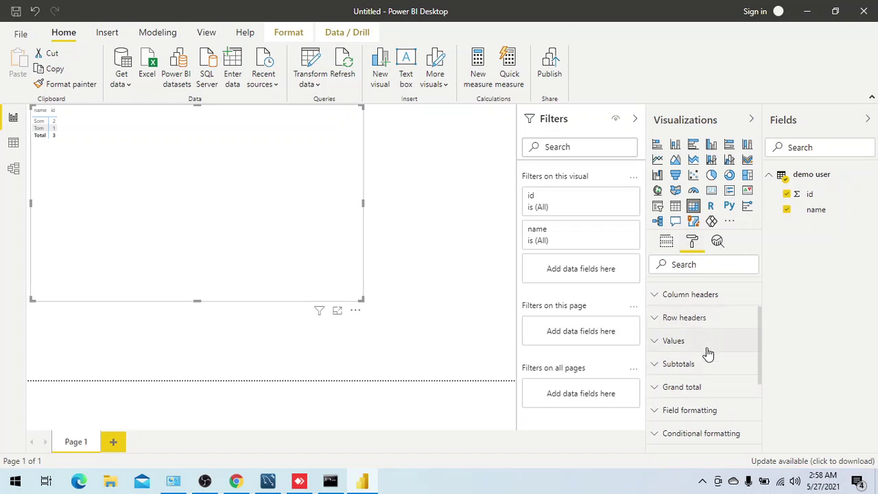
{"action": "left_click", "coordinate": [707, 343]}
{"action": "scroll", "coordinate": [698, 412], "scroll_direction": "down", "scroll_amount": 4}
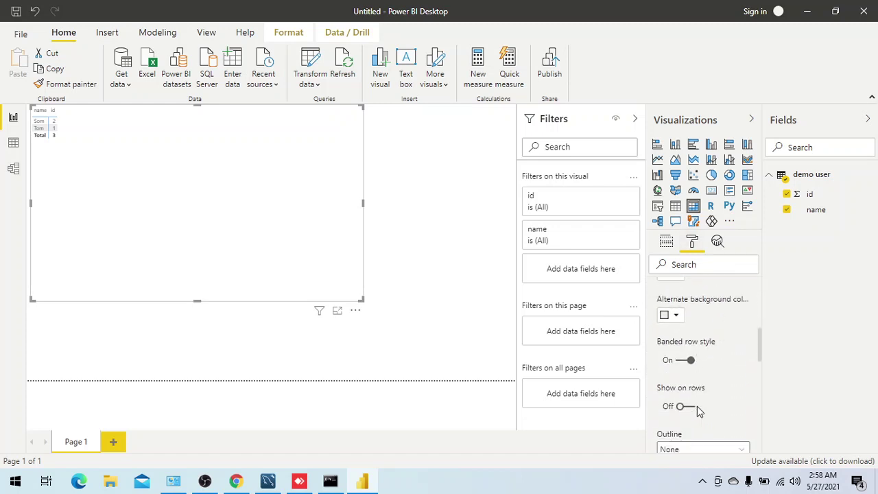
{"action": "scroll", "coordinate": [695, 389], "scroll_direction": "down", "scroll_amount": 2}
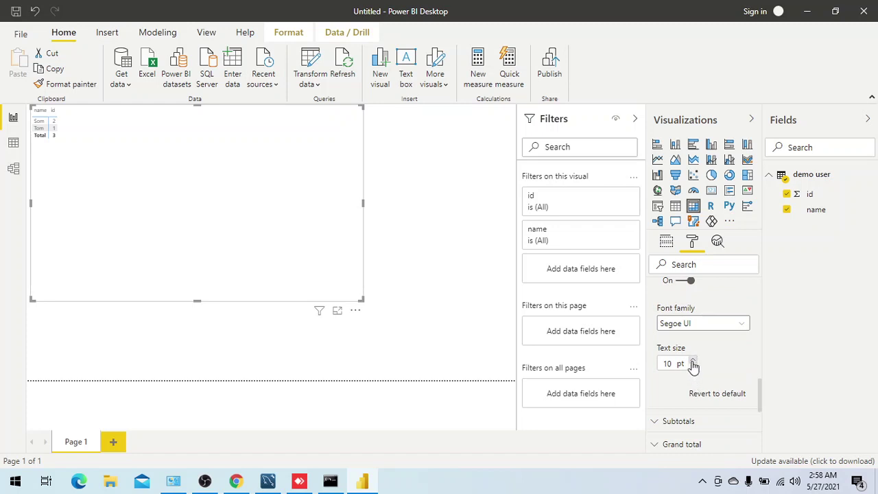
{"action": "left_click", "coordinate": [692, 361]}
{"action": "left_click", "coordinate": [693, 361]}
{"action": "left_click", "coordinate": [693, 361]}
{"action": "left_click", "coordinate": [692, 361]}
{"action": "left_click", "coordinate": [693, 361]}
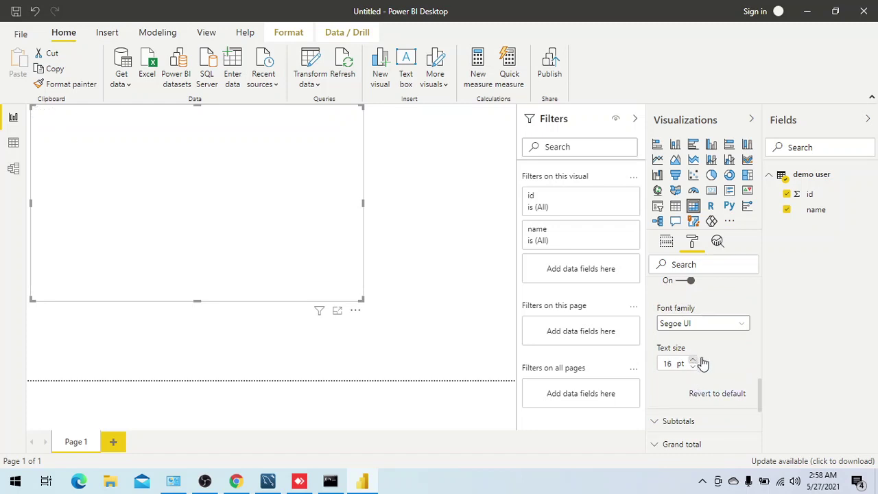
{"action": "left_click", "coordinate": [699, 361]}
Convert the matrix into a plain table visual
{"action": "scroll", "coordinate": [701, 370], "scroll_direction": "up", "scroll_amount": 5}
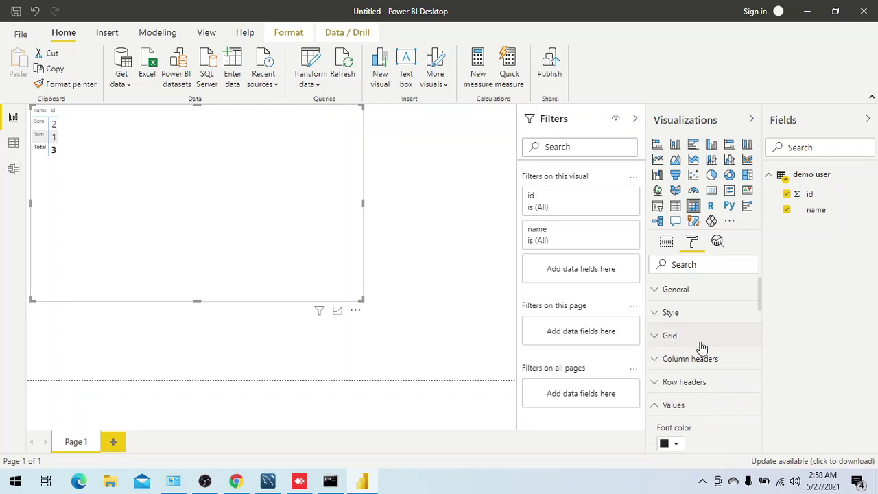
{"action": "left_click", "coordinate": [701, 368]}
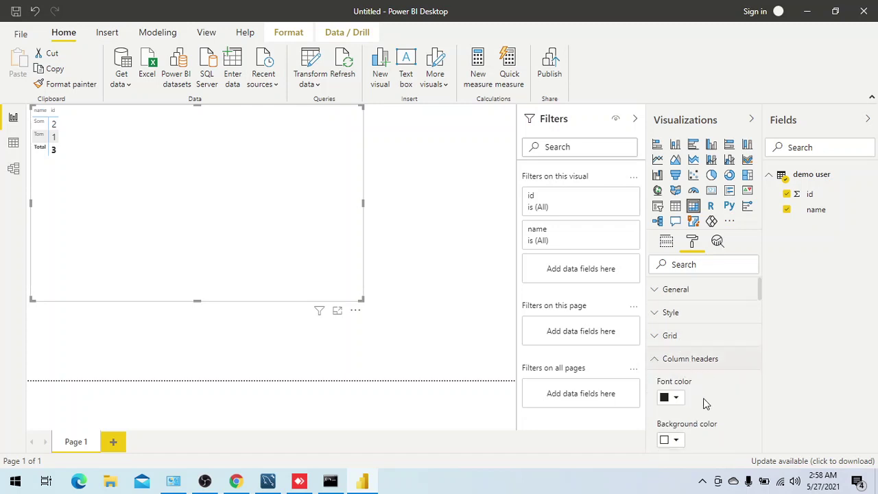
{"action": "scroll", "coordinate": [703, 398], "scroll_direction": "down", "scroll_amount": 3}
{"action": "left_click", "coordinate": [676, 205]}
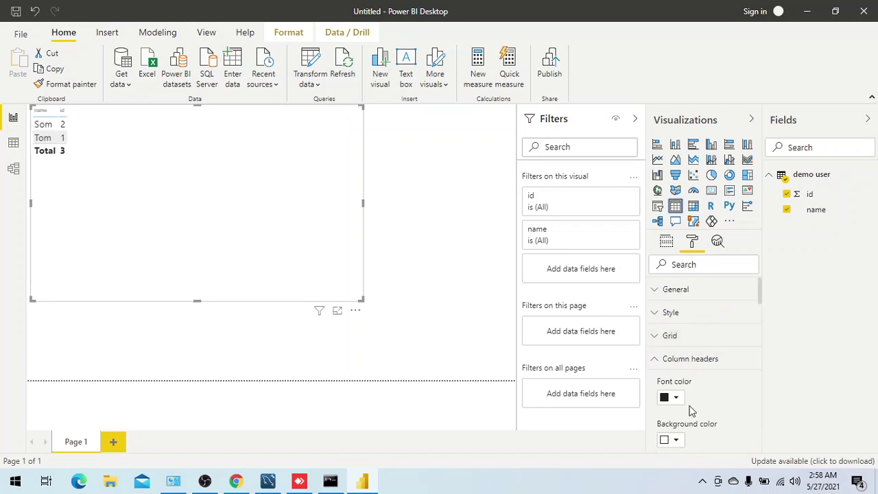
Set the column header text to 21 pt in the Arial Black font
{"action": "scroll", "coordinate": [692, 405], "scroll_direction": "down", "scroll_amount": 3}
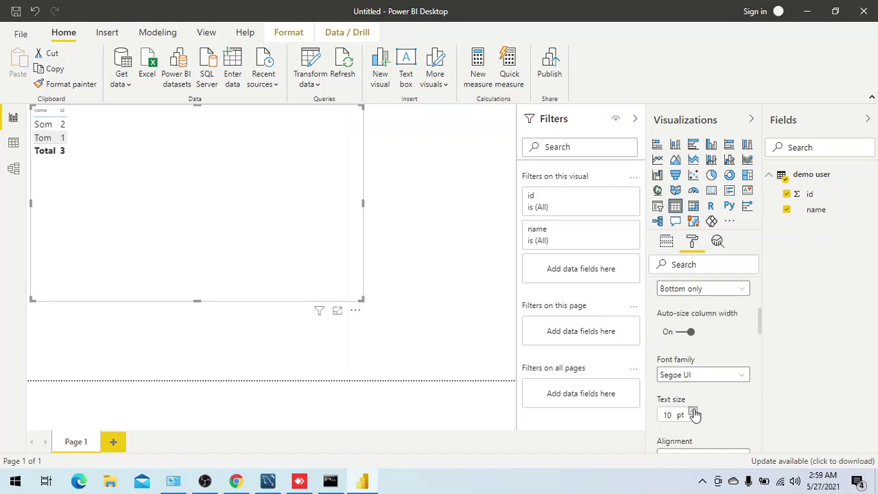
{"action": "left_click", "coordinate": [694, 412]}
{"action": "left_click", "coordinate": [694, 412]}
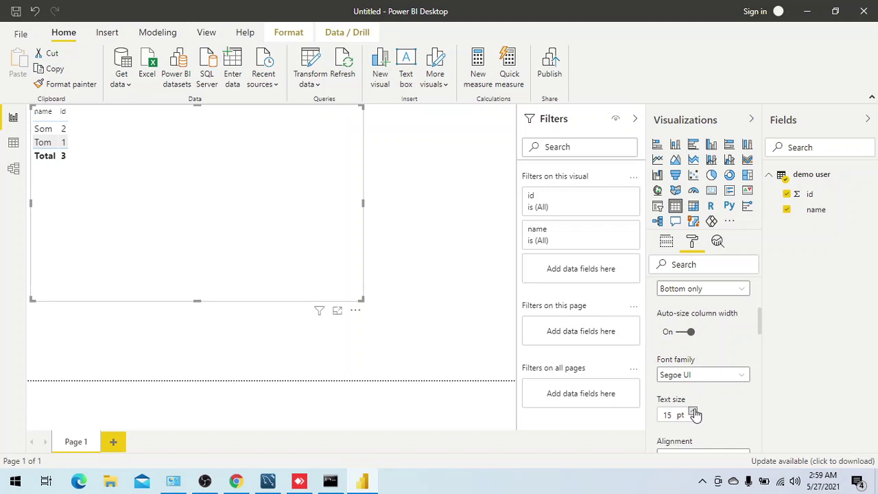
{"action": "left_click", "coordinate": [693, 413]}
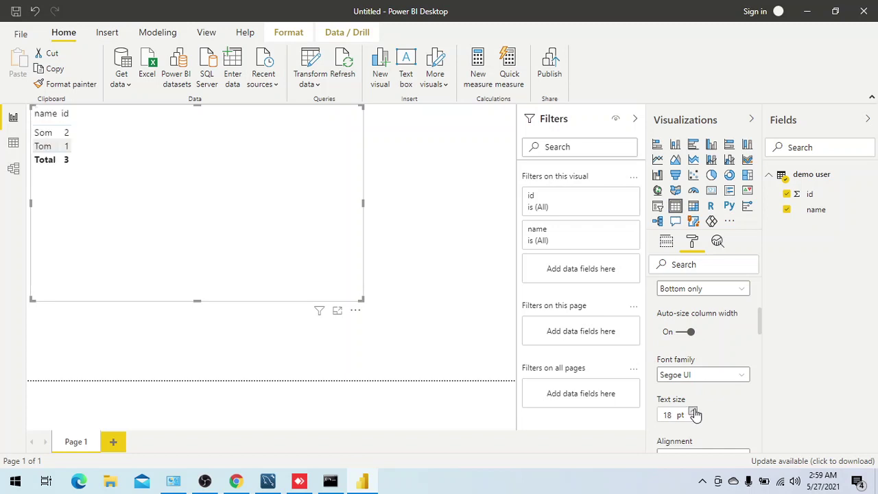
{"action": "left_click", "coordinate": [693, 412]}
{"action": "left_click", "coordinate": [693, 412]}
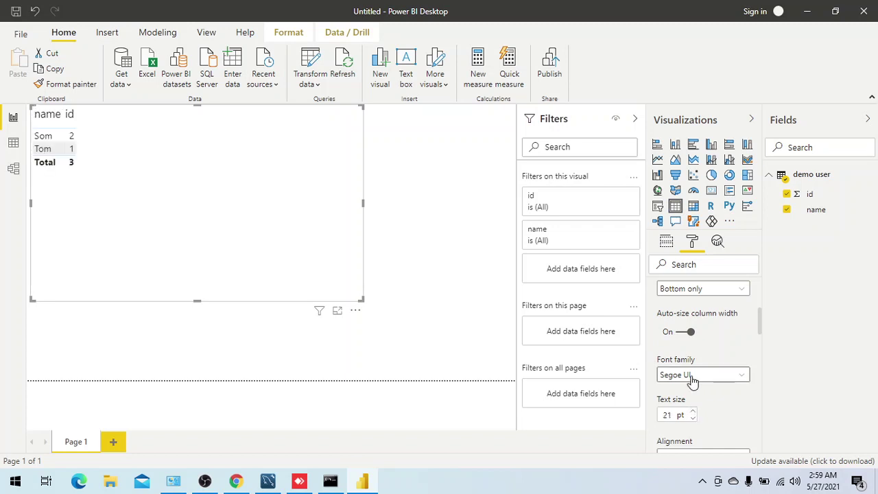
{"action": "left_click", "coordinate": [692, 376]}
{"action": "left_click", "coordinate": [686, 197]}
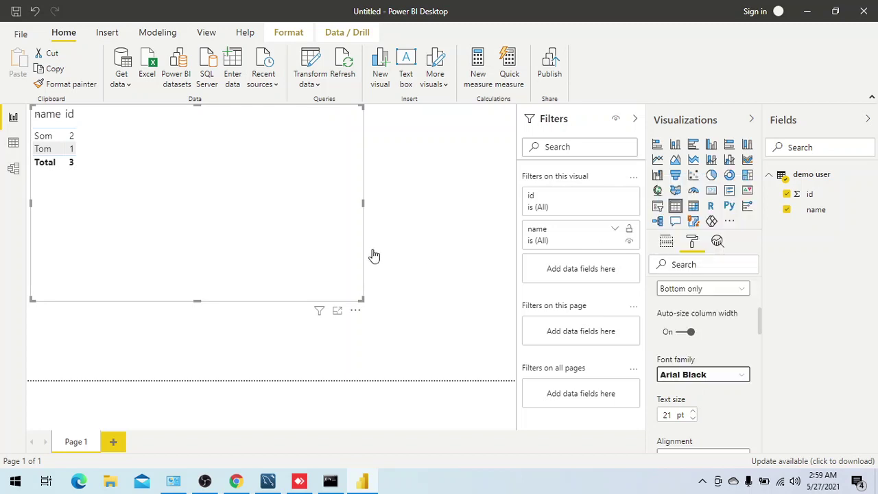